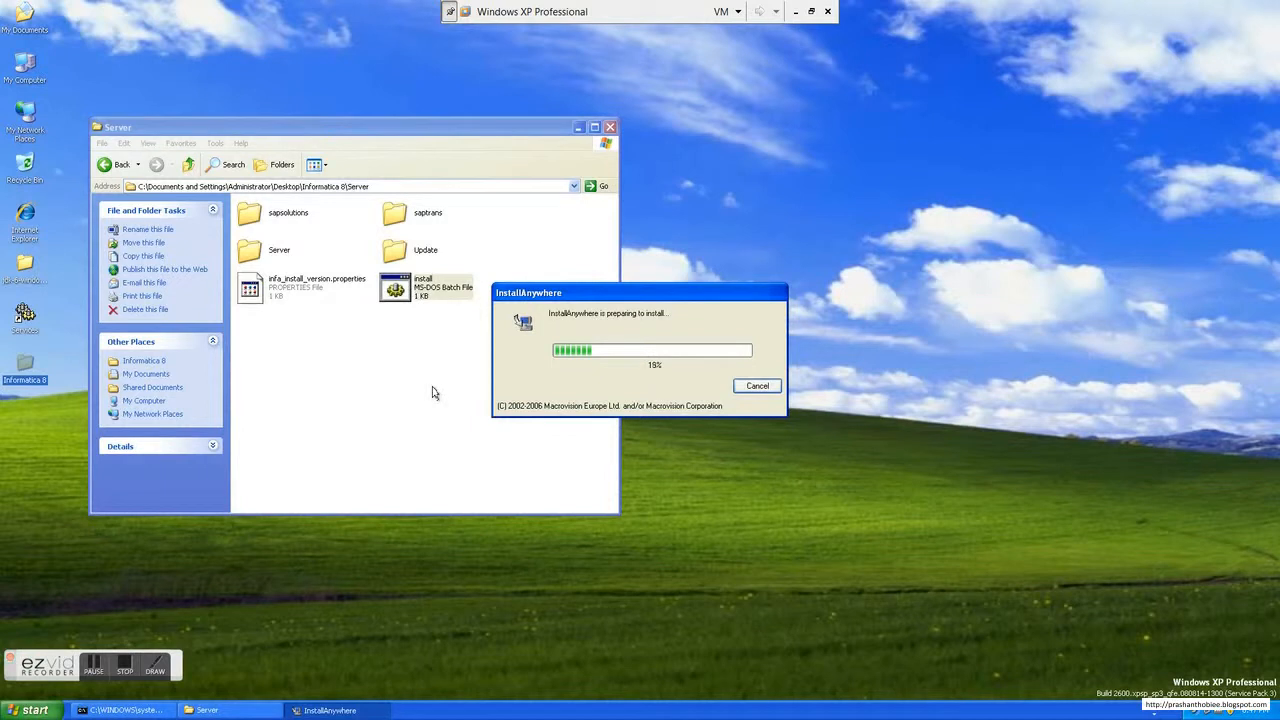
# Step: Check in the Services console that the Oracle services, including the OraDb11g_home1 TNS listener, are running, and close the console
pyautogui.click(34, 329)
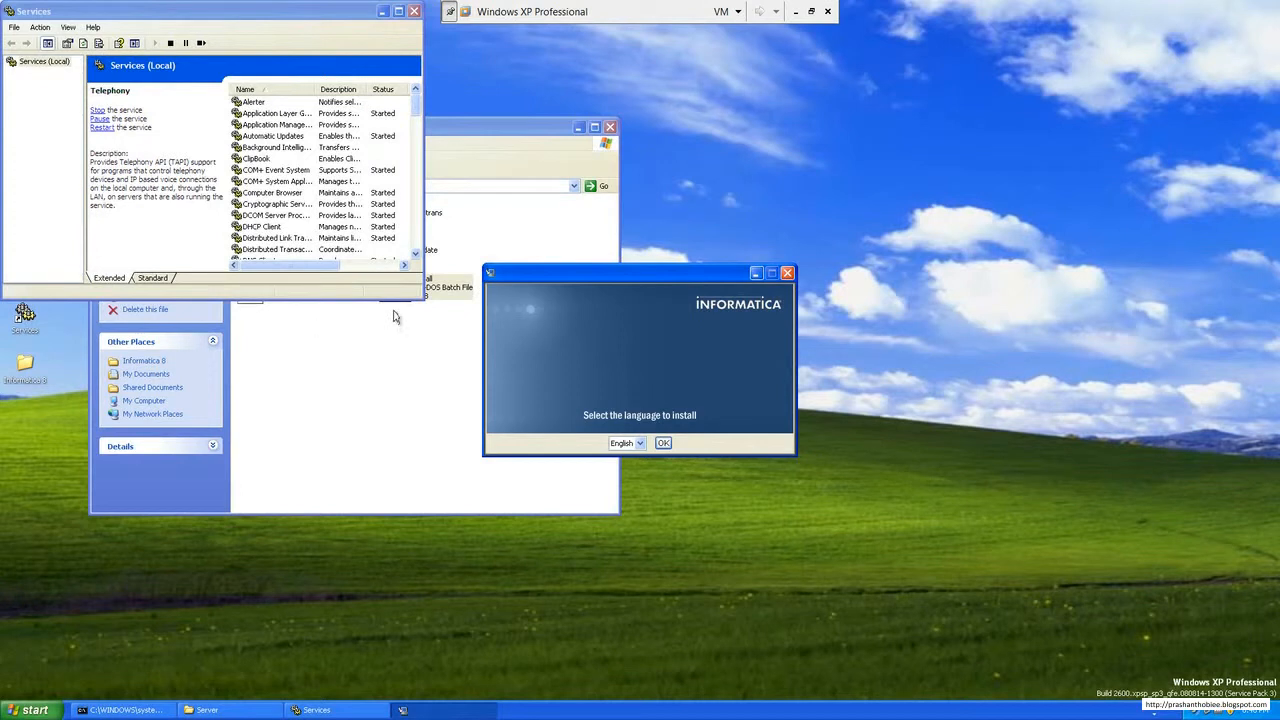
pyautogui.click(287, 184)
pyautogui.press('o')
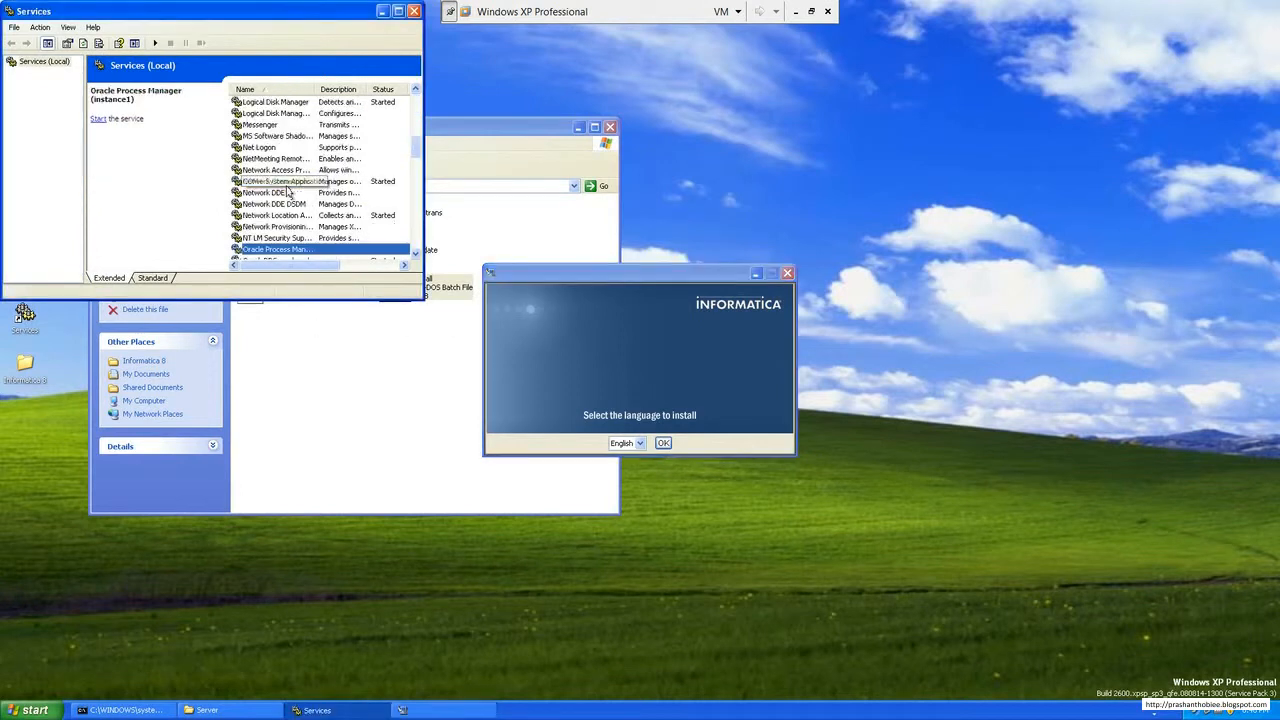
pyautogui.press('Down')
pyautogui.press('Down')
pyautogui.press('Down')
pyautogui.press('Down')
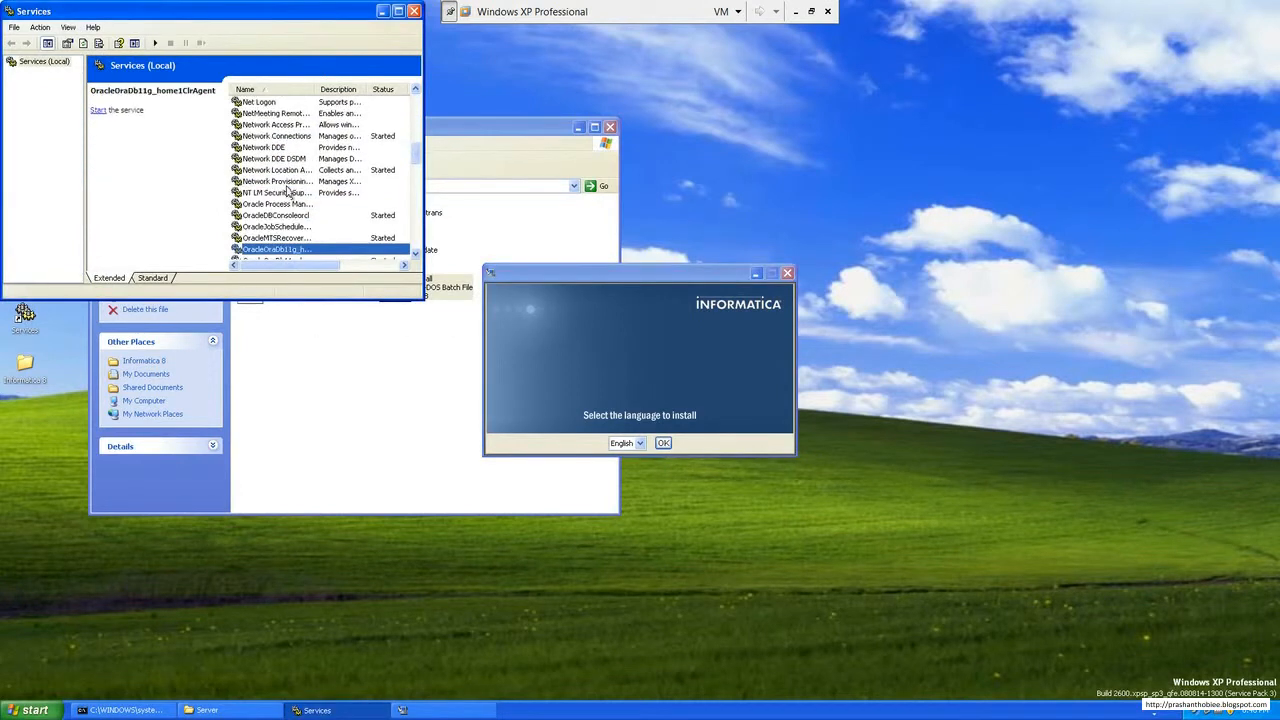
pyautogui.press('Down')
pyautogui.press('Up')
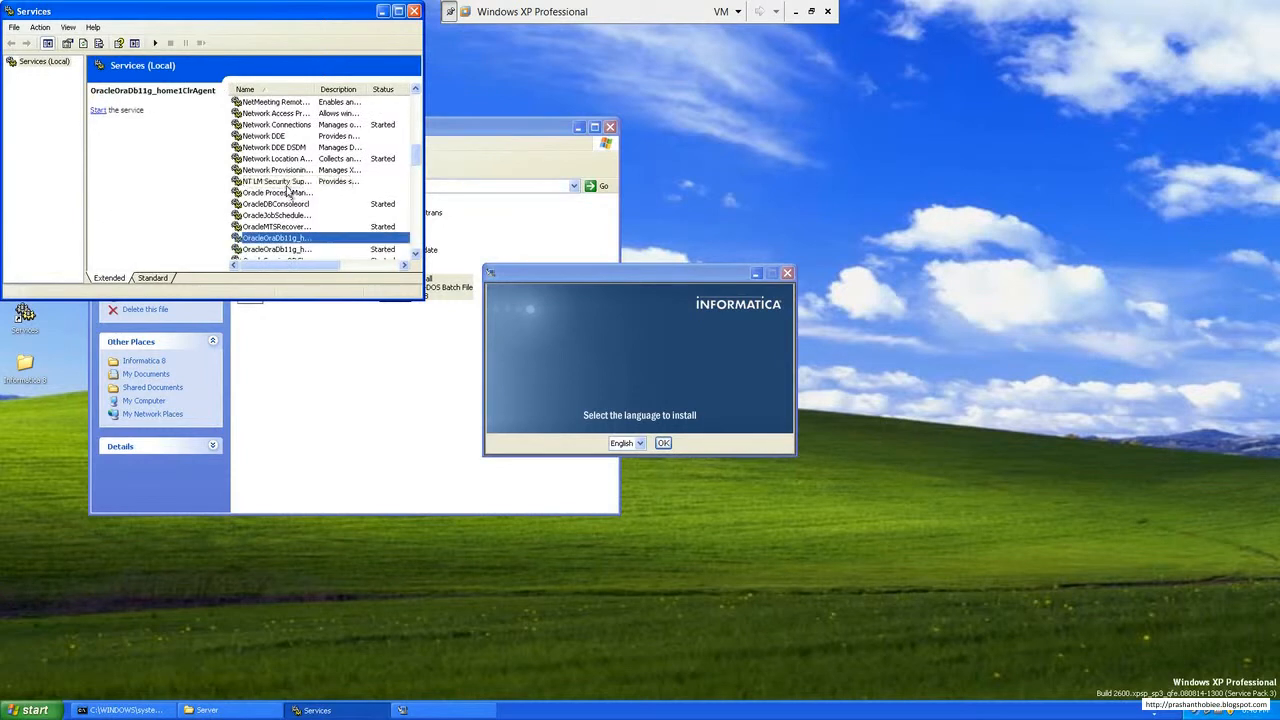
pyautogui.press('Down')
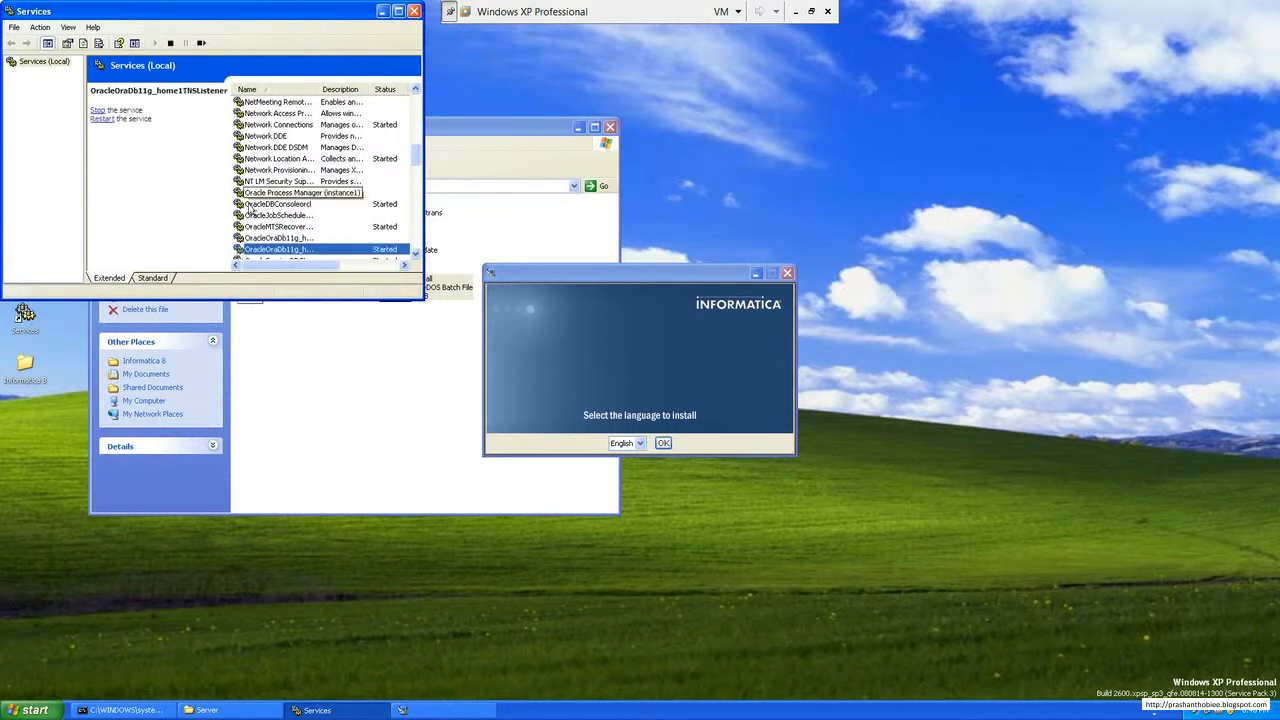
pyautogui.click(414, 11)
# Step: Begin the PowerCenter installation in English and use Oracle_All_OS_Prod.key from the desktop's Informatica 8 folder as the license key file
pyautogui.click(663, 443)
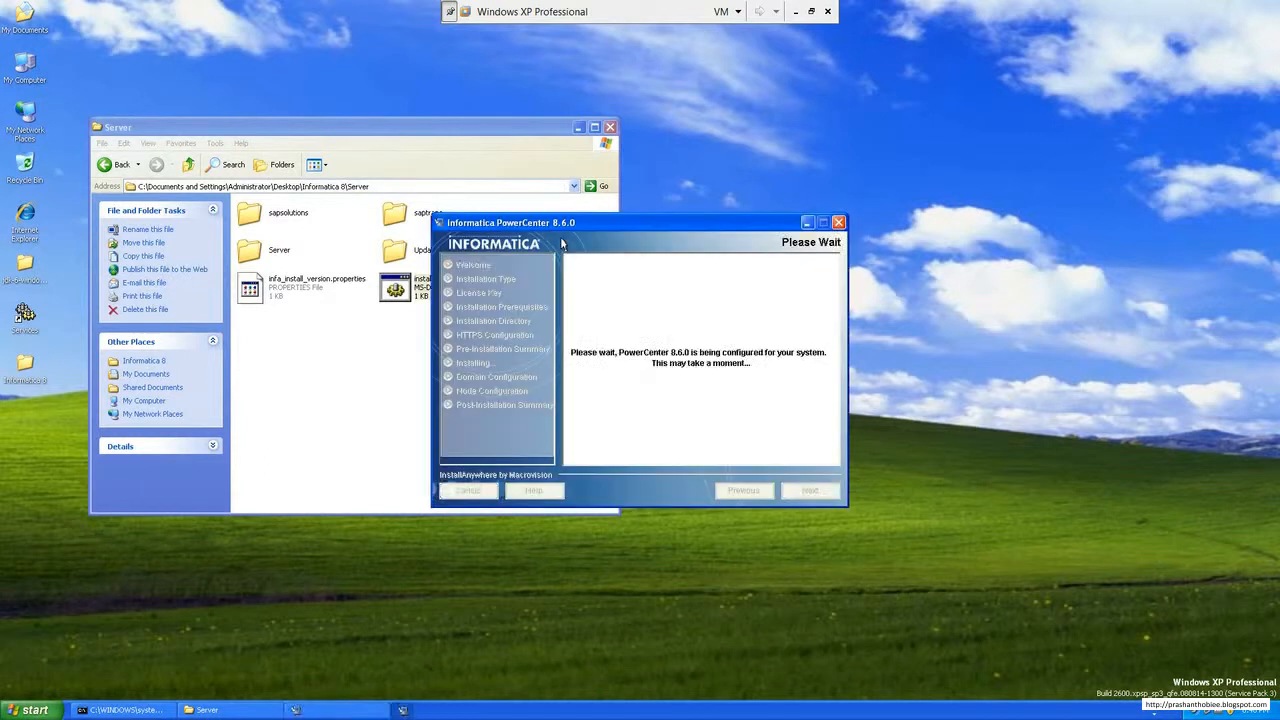
pyautogui.click(810, 491)
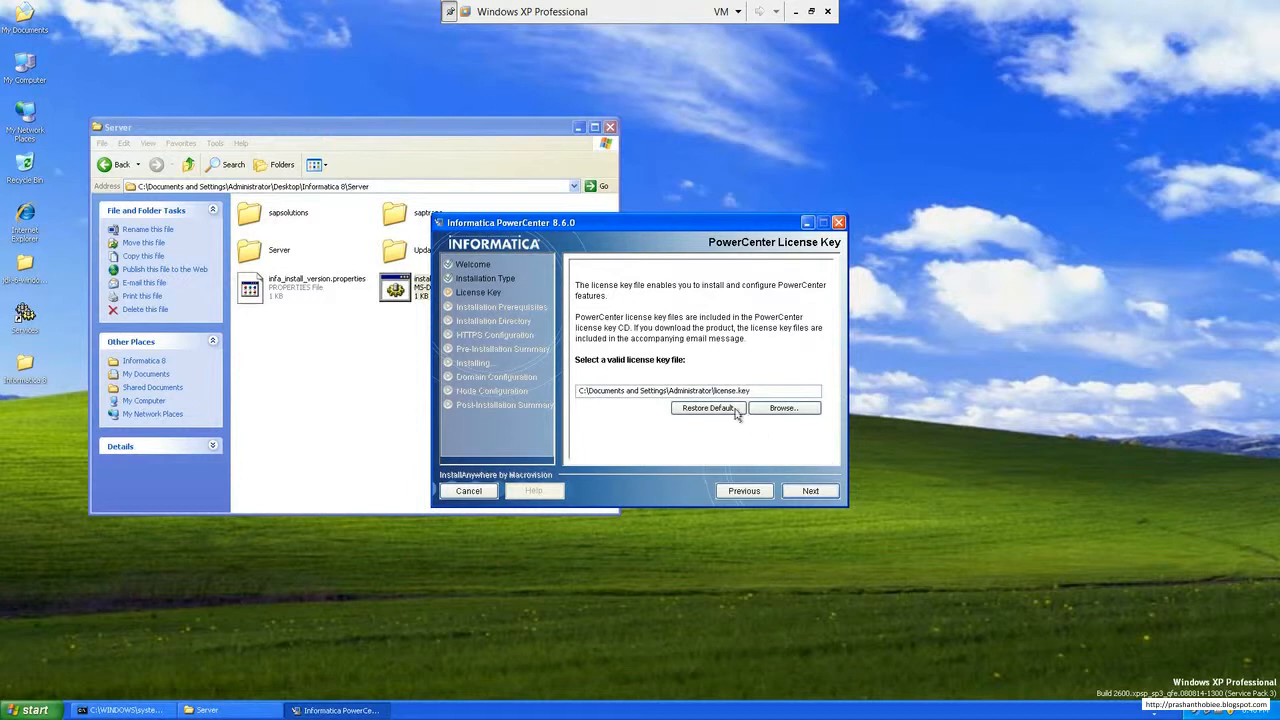
pyautogui.click(789, 409)
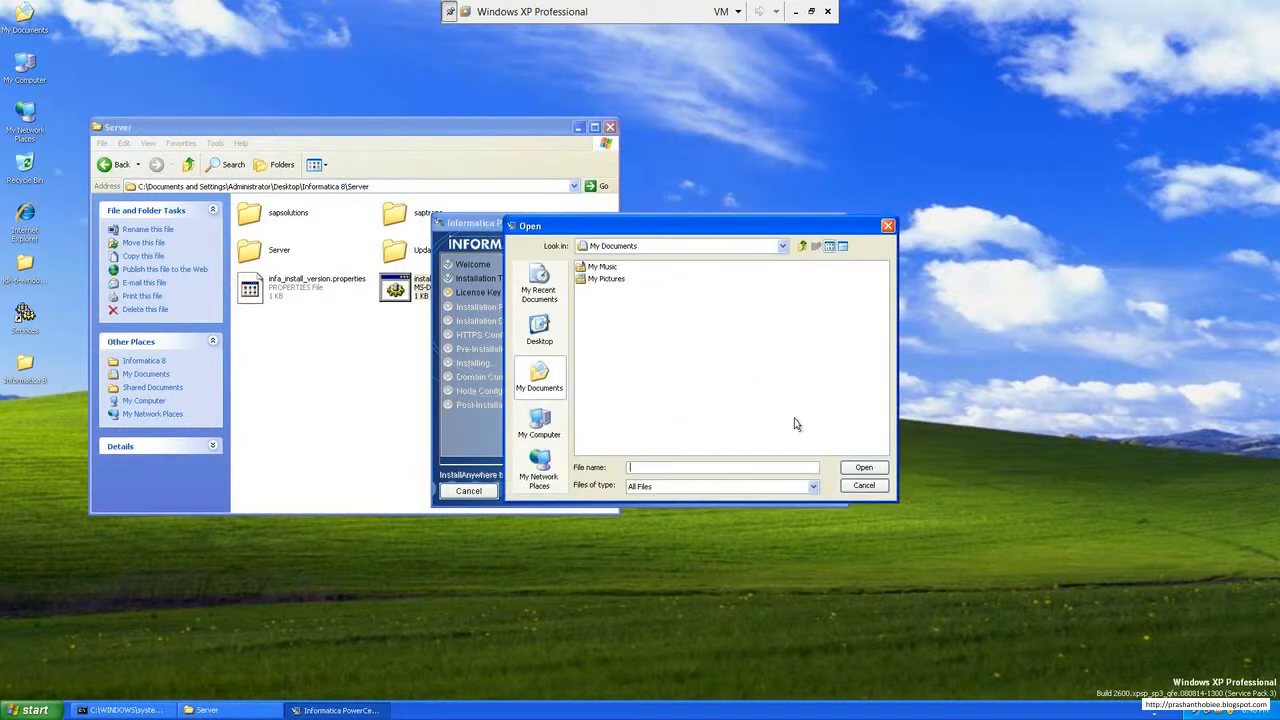
pyautogui.click(553, 350)
pyautogui.doubleClick(612, 303)
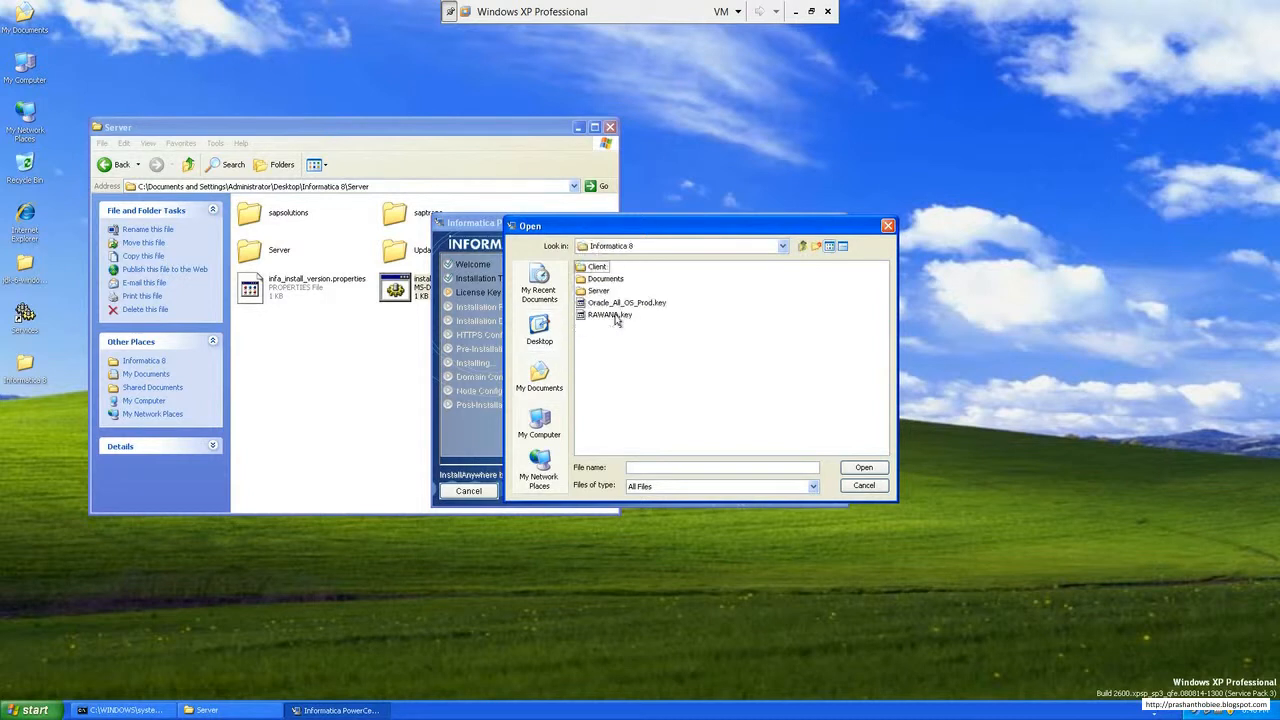
pyautogui.doubleClick(626, 308)
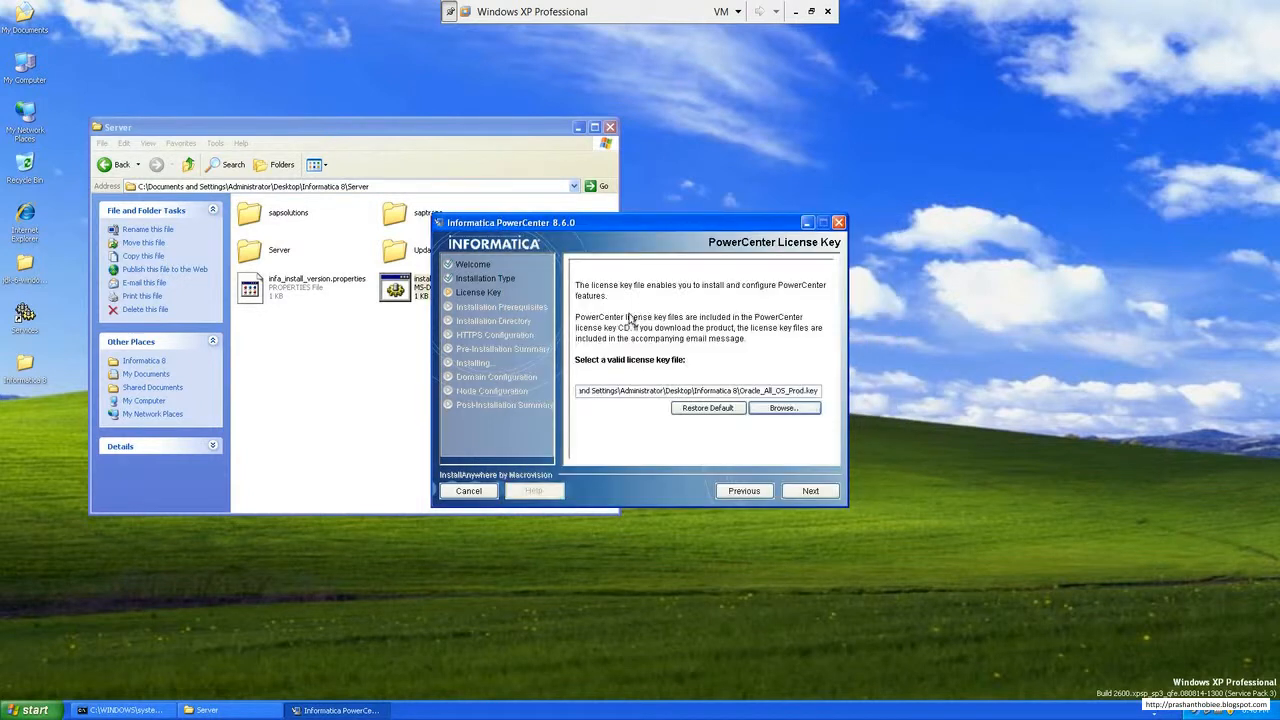
pyautogui.click(811, 491)
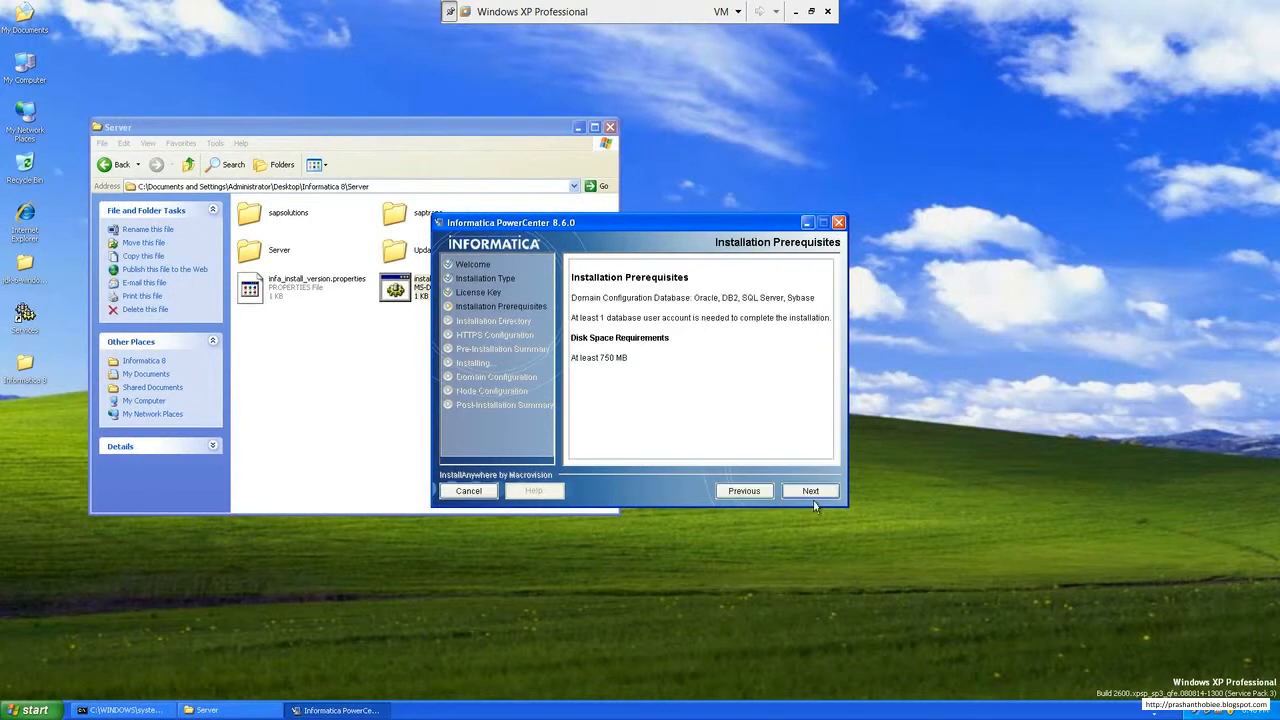
# Step: Review both installation prerequisites pages and continue to the installation directory settings
pyautogui.moveTo(650, 374); pyautogui.dragTo(568, 374)
pyautogui.moveTo(578, 300); pyautogui.dragTo(806, 339)
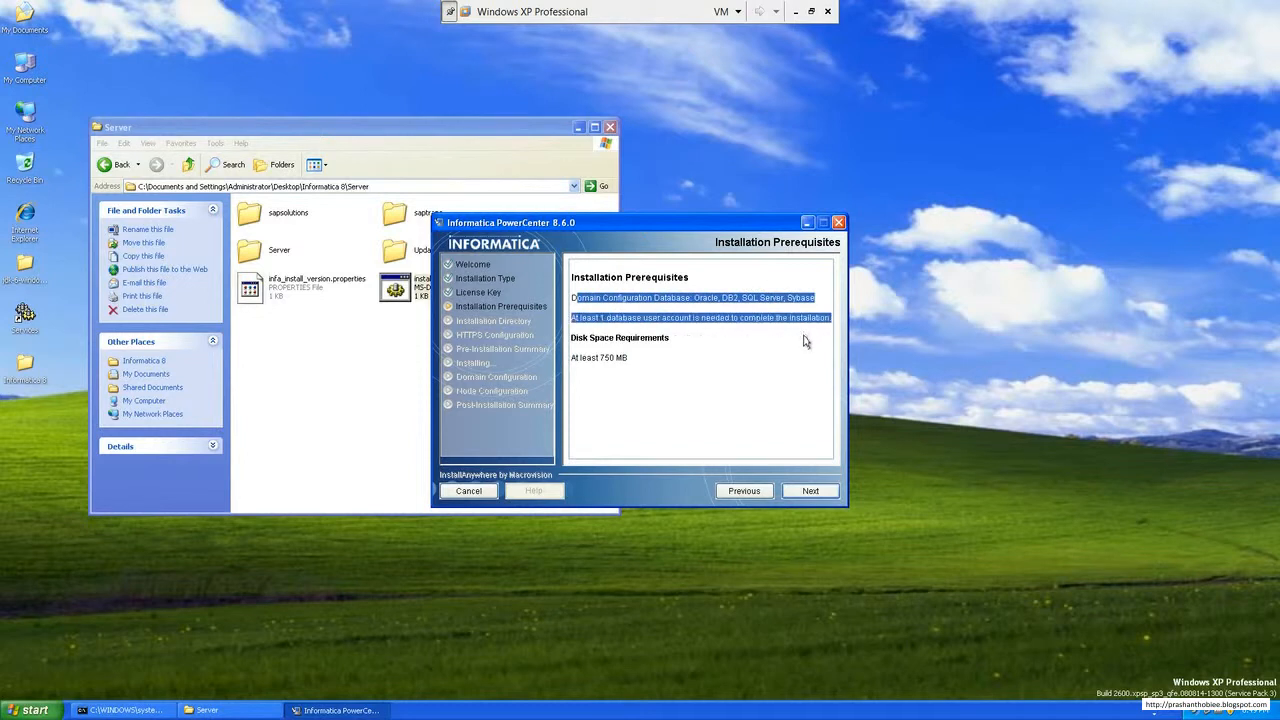
pyautogui.click(777, 317)
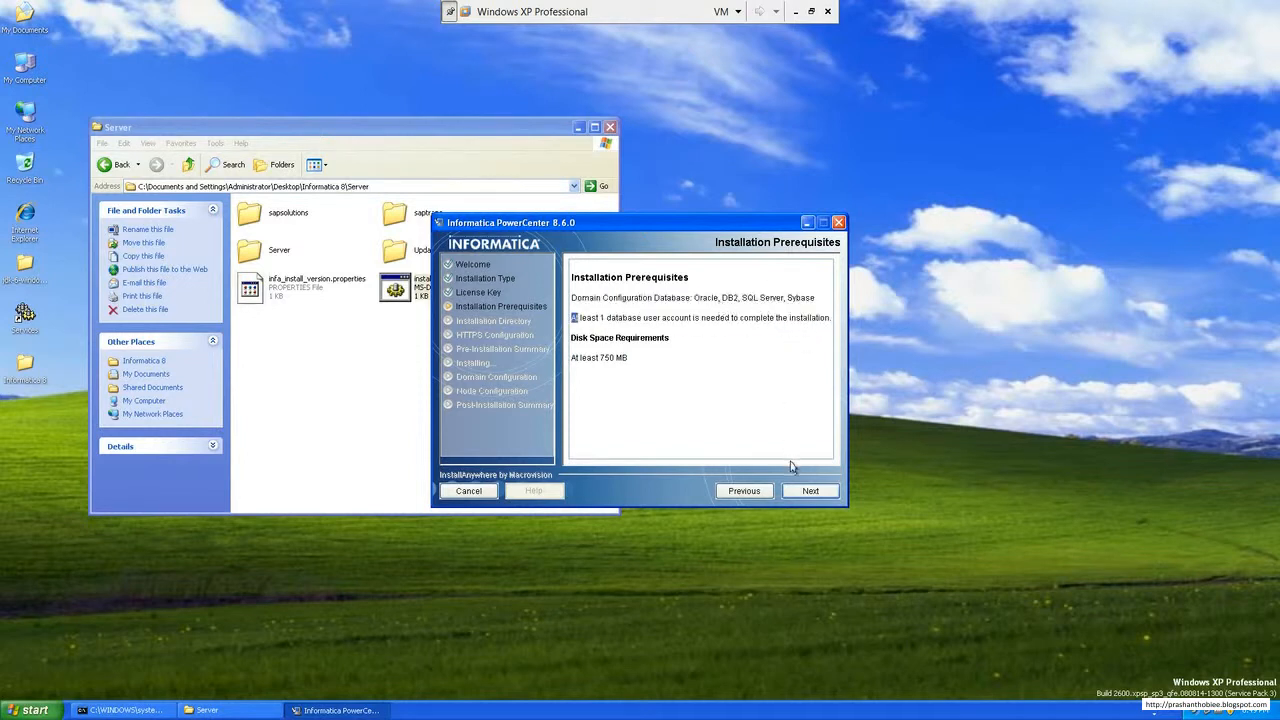
pyautogui.click(829, 497)
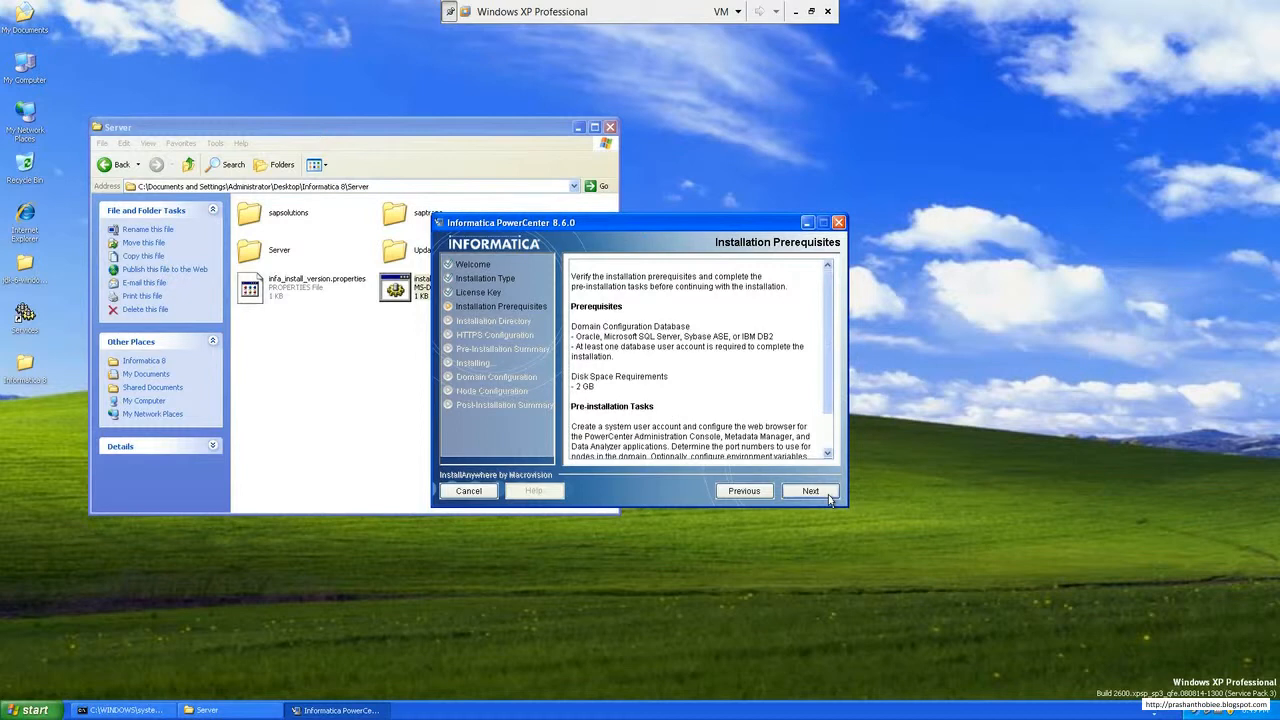
pyautogui.scroll(-2, 830, 390)
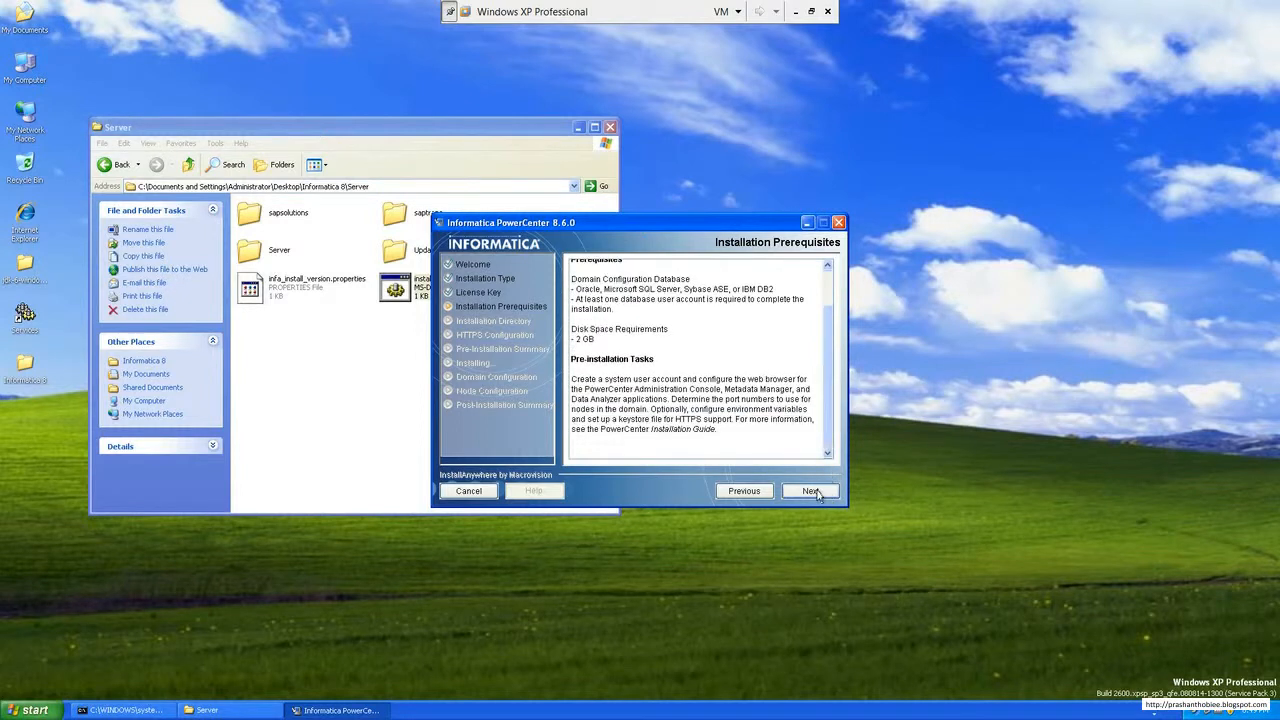
pyautogui.click(818, 497)
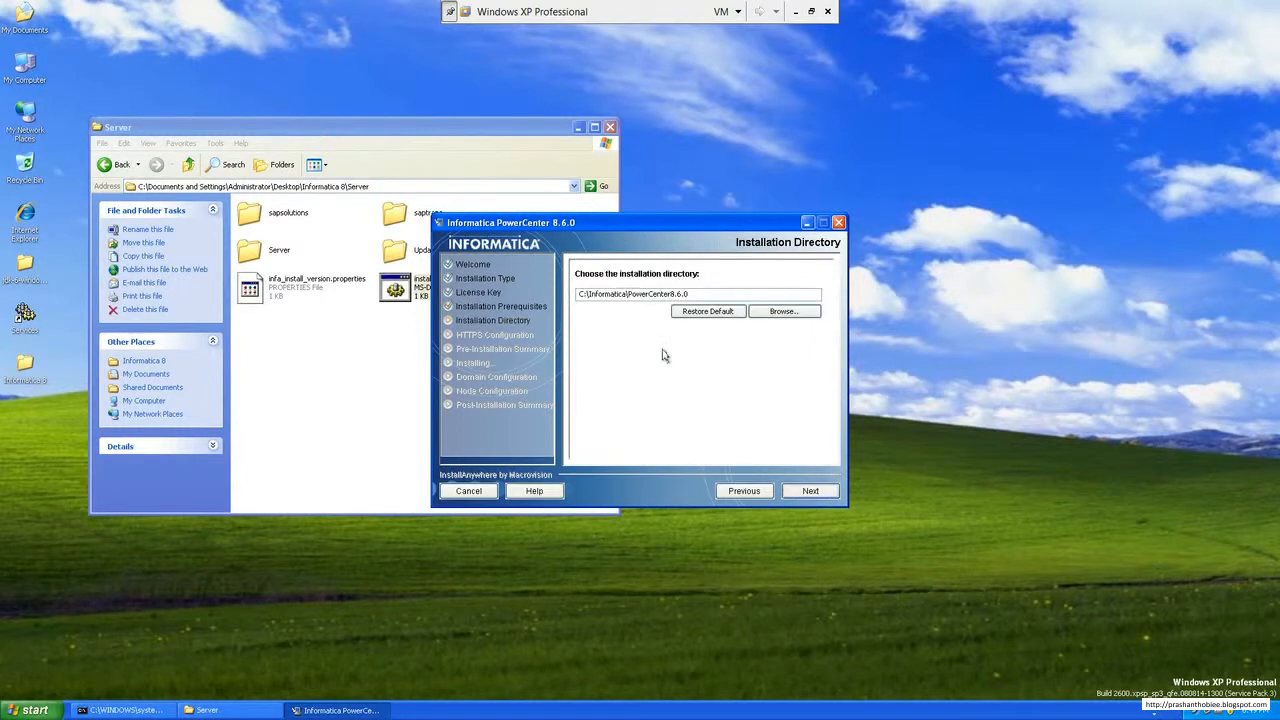
# Step: Accept C:\Informatica\PowerCenter8.6.0 as the installation directory
pyautogui.moveTo(580, 297); pyautogui.dragTo(643, 297)
pyautogui.click(731, 296)
pyautogui.click(823, 495)
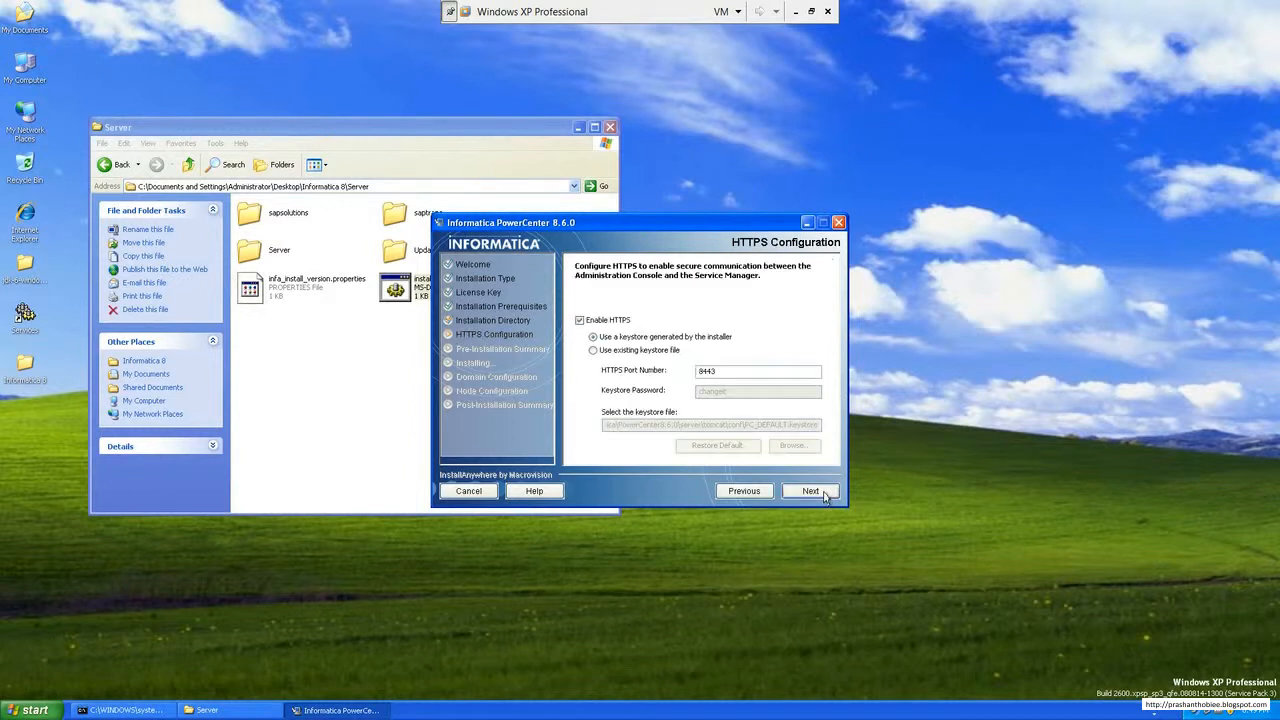
# Step: Disable HTTPS and start the installation from the pre-installation summary
pyautogui.click(581, 320)
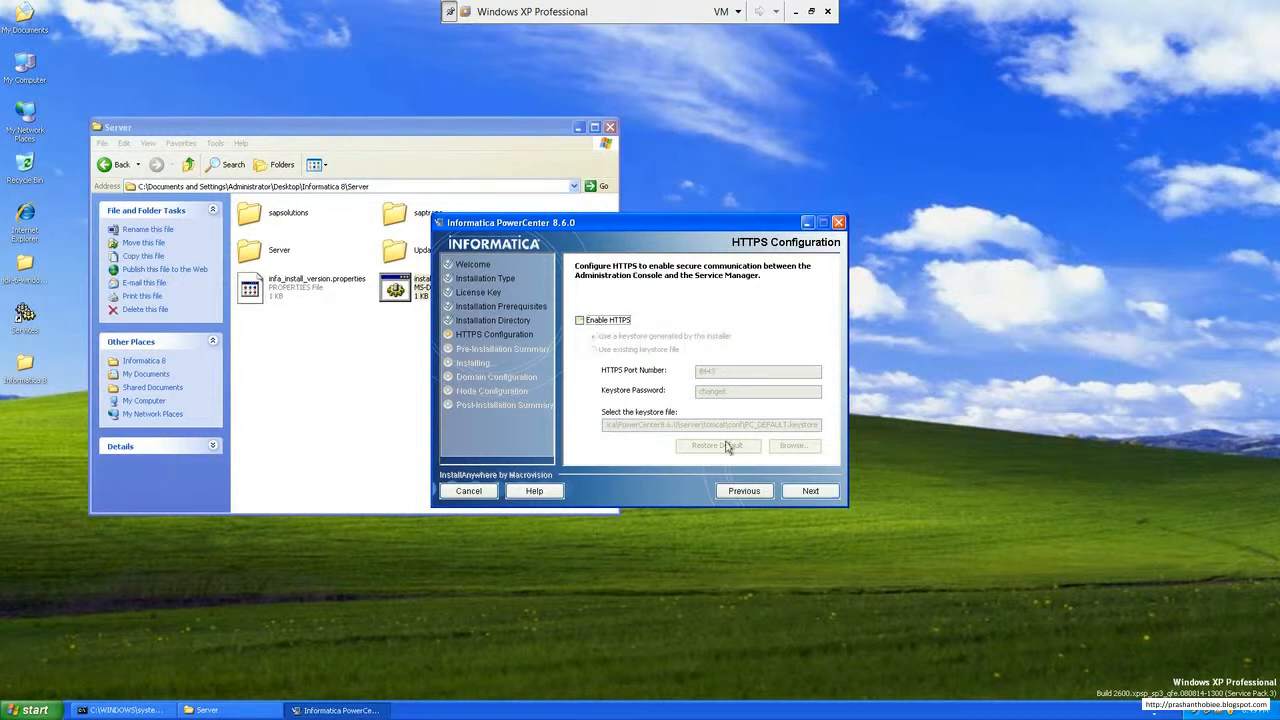
pyautogui.click(810, 493)
pyautogui.click(810, 493)
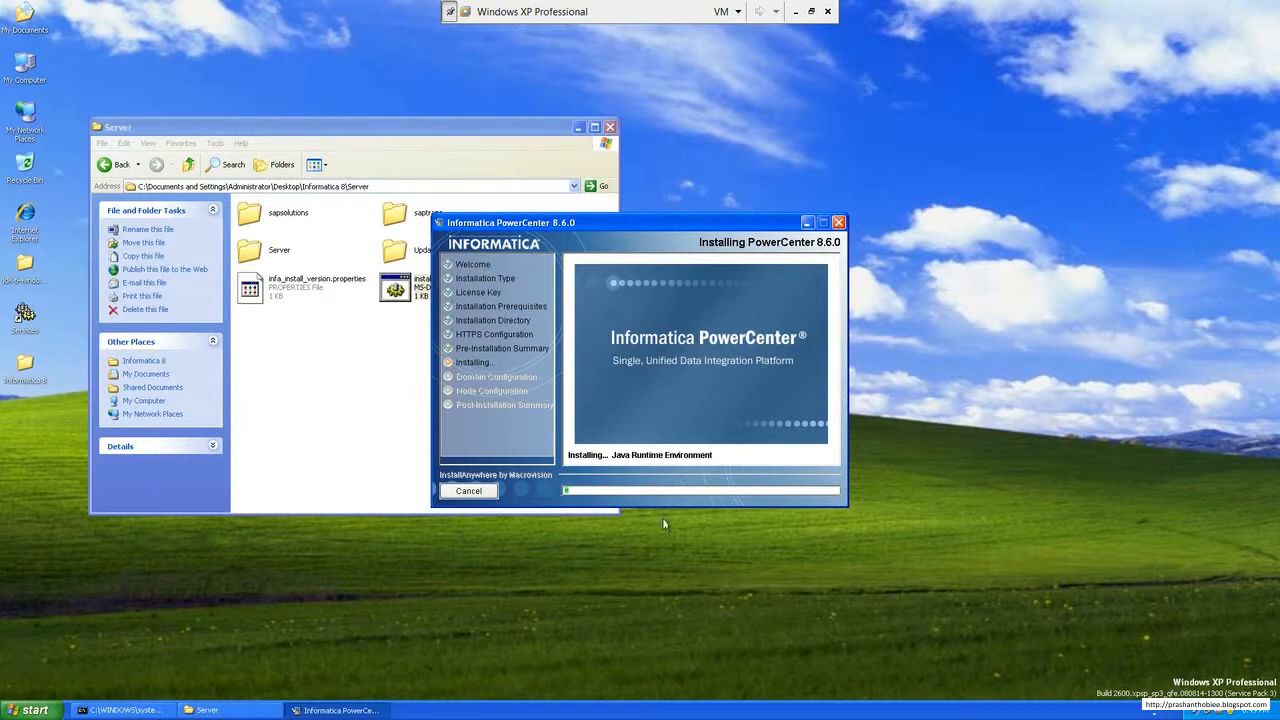
pyautogui.click(795, 11)
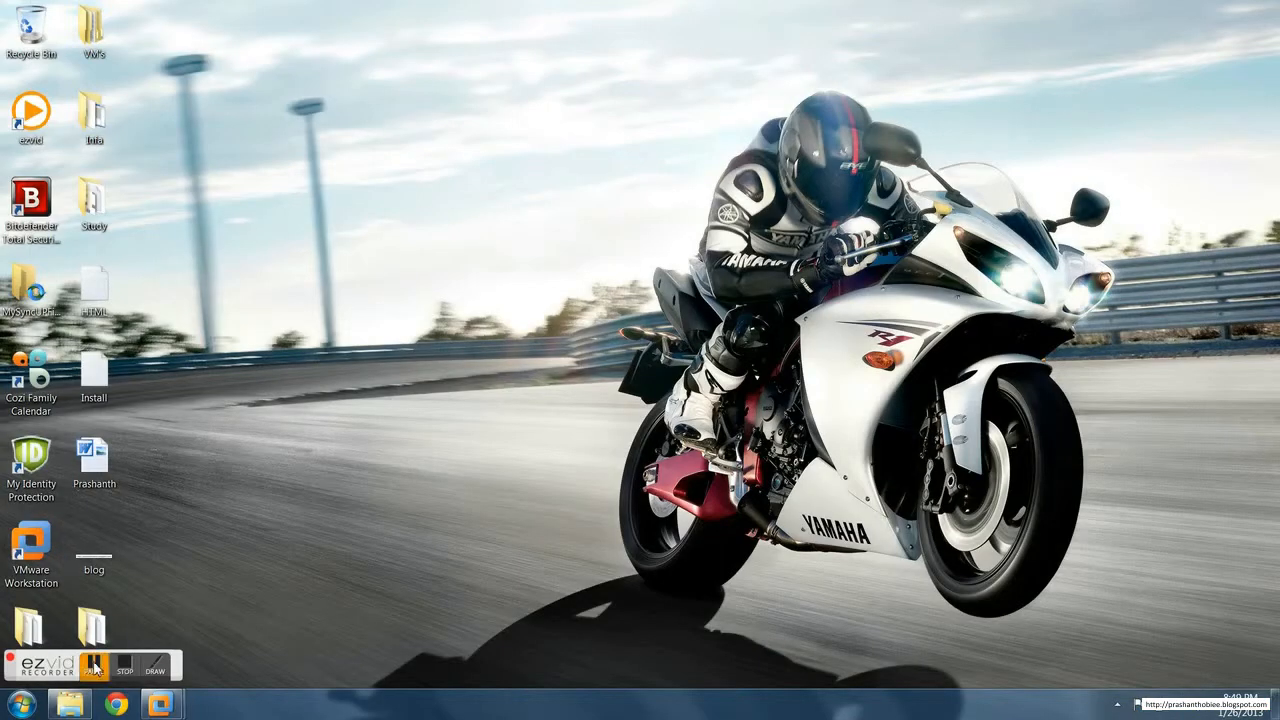
pyautogui.moveTo(160, 705)
pyautogui.click(245, 641)
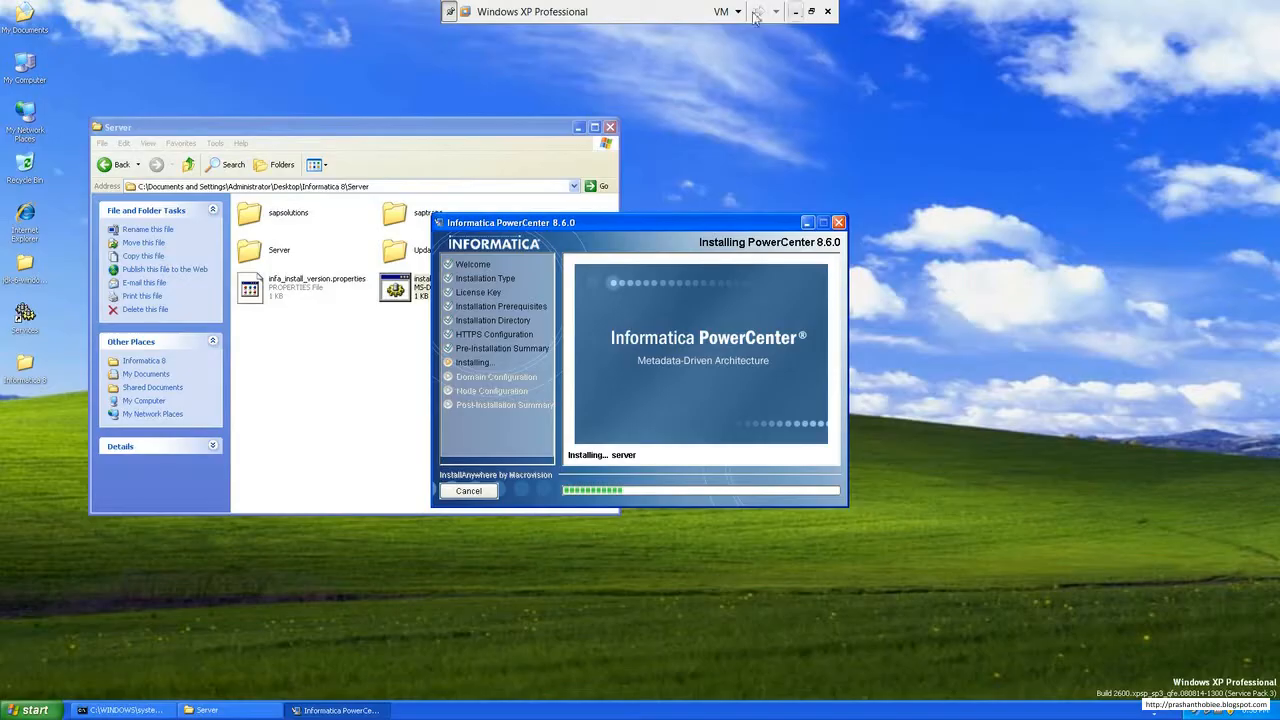
pyautogui.click(798, 11)
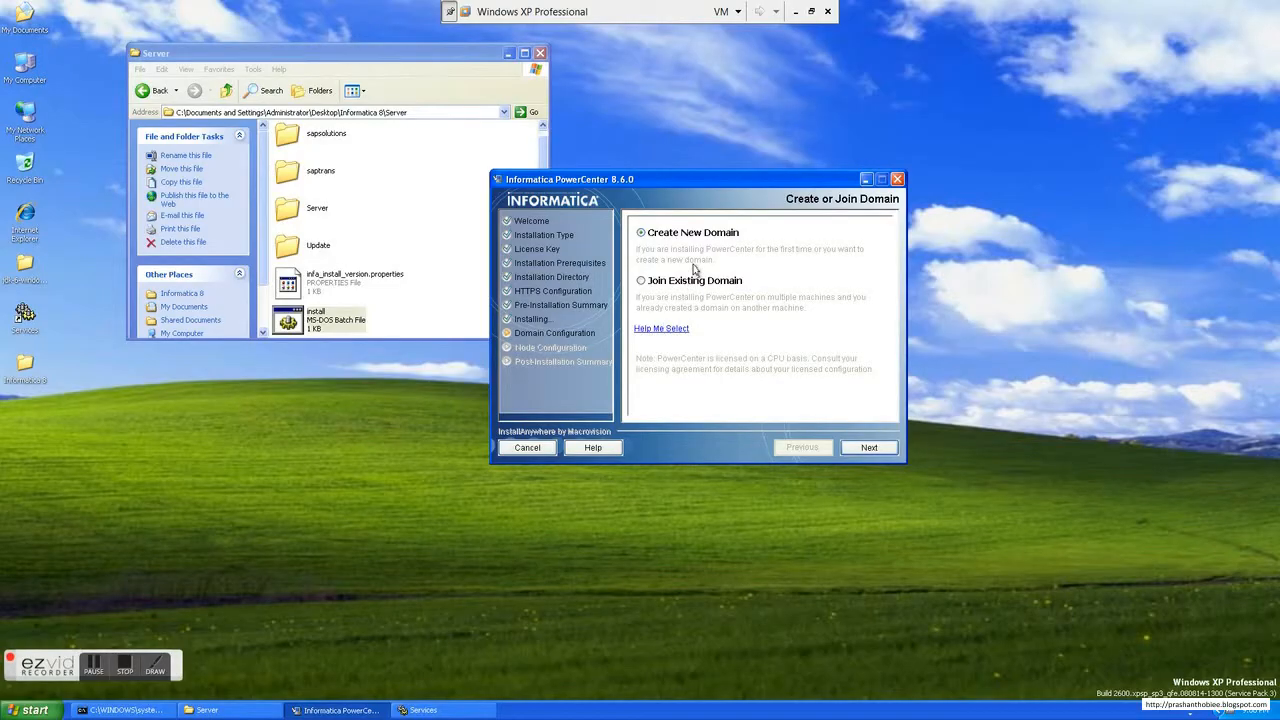
# Step: Choose to create a new domain and select Oracle as the domain database type
pyautogui.click(888, 451)
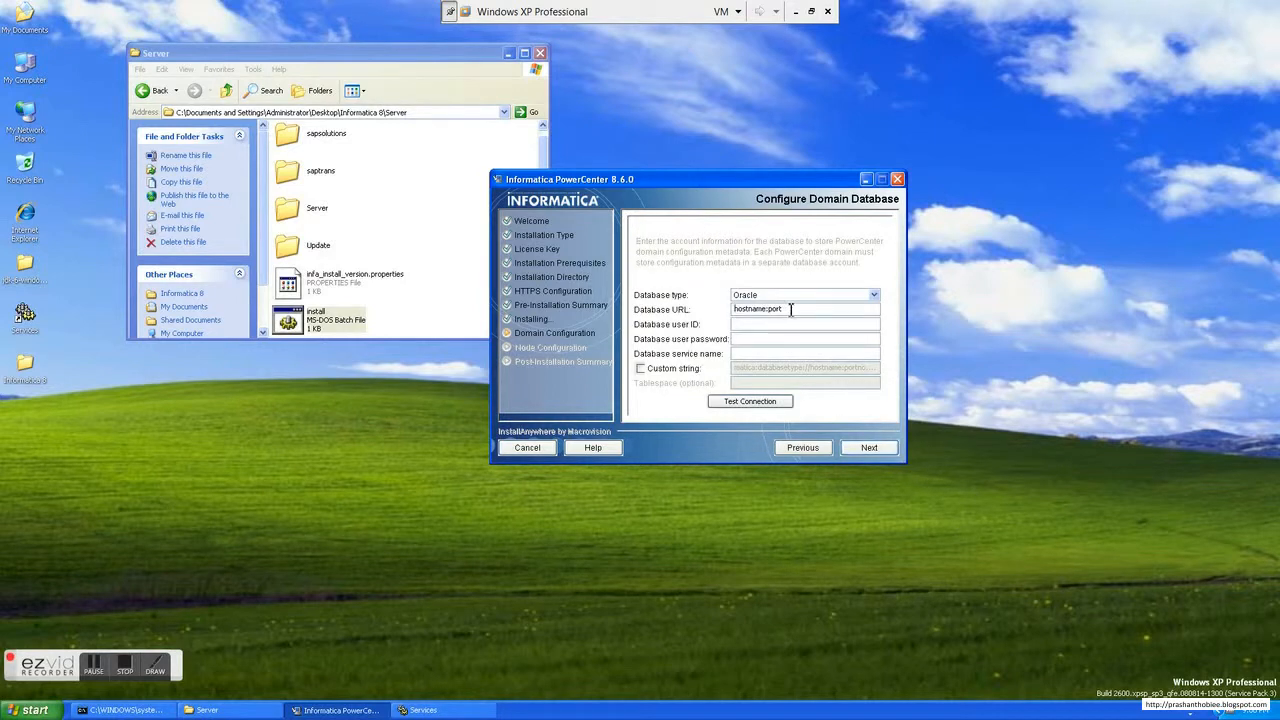
pyautogui.click(876, 296)
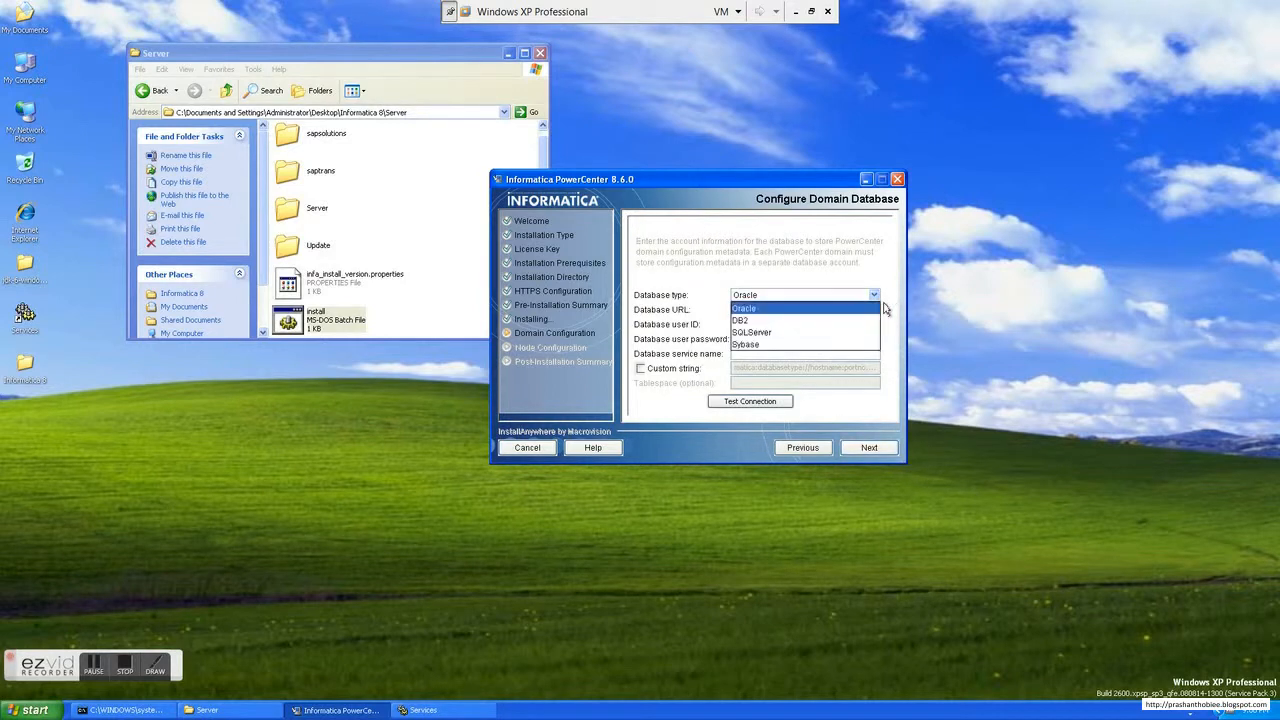
pyautogui.click(823, 310)
# Step: Fill in the domain database's host name with port 1521, user ID scott, user password and service name orcl, and test the connection
pyautogui.doubleClick(771, 310)
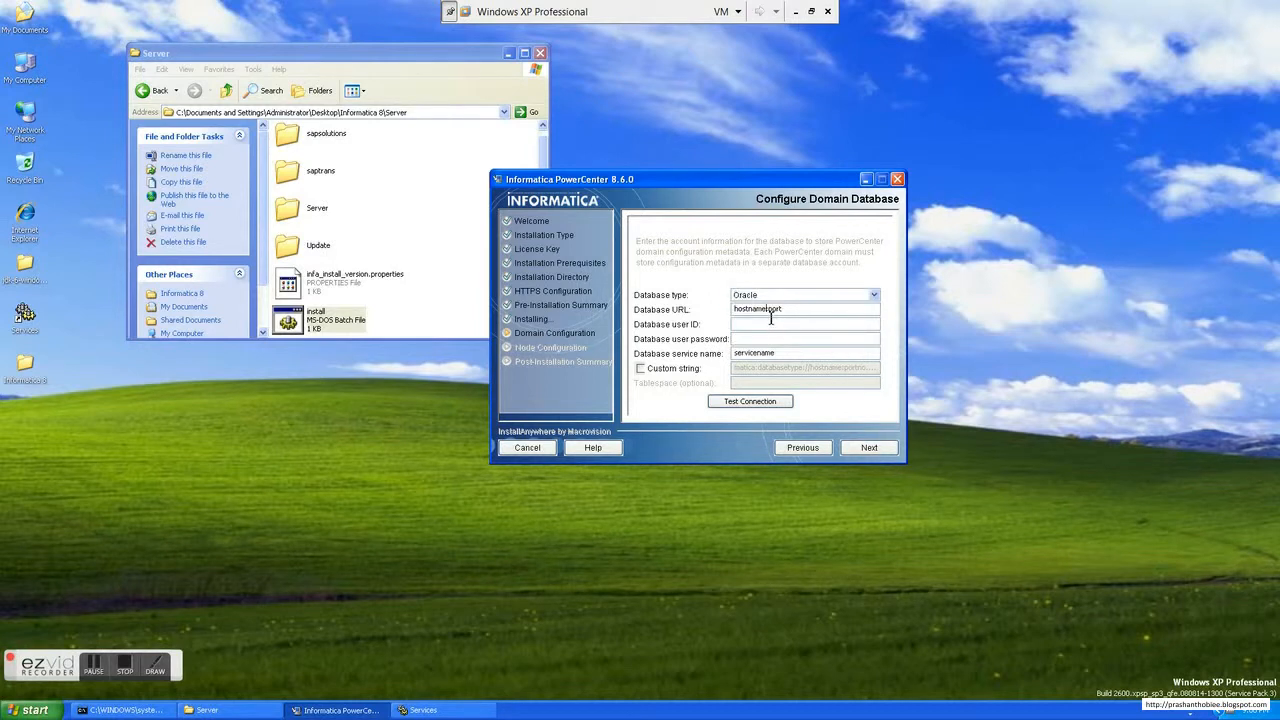
pyautogui.write('prashant1521scott')
pyautogui.press('Tab')
pyautogui.write('tiger')
pyautogui.press('BackSpace')
pyautogui.press('BackSpace')
pyautogui.press('BackSpace')
pyautogui.press('BackSpace')
pyautogui.press('BackSpace')
pyautogui.press('BackSpace')
pyautogui.press('BackSpace')
pyautogui.press('BackSpace')
pyautogui.press('BackSpace')
pyautogui.press('BackSpace')
pyautogui.write('orcl')
pyautogui.click(766, 408)
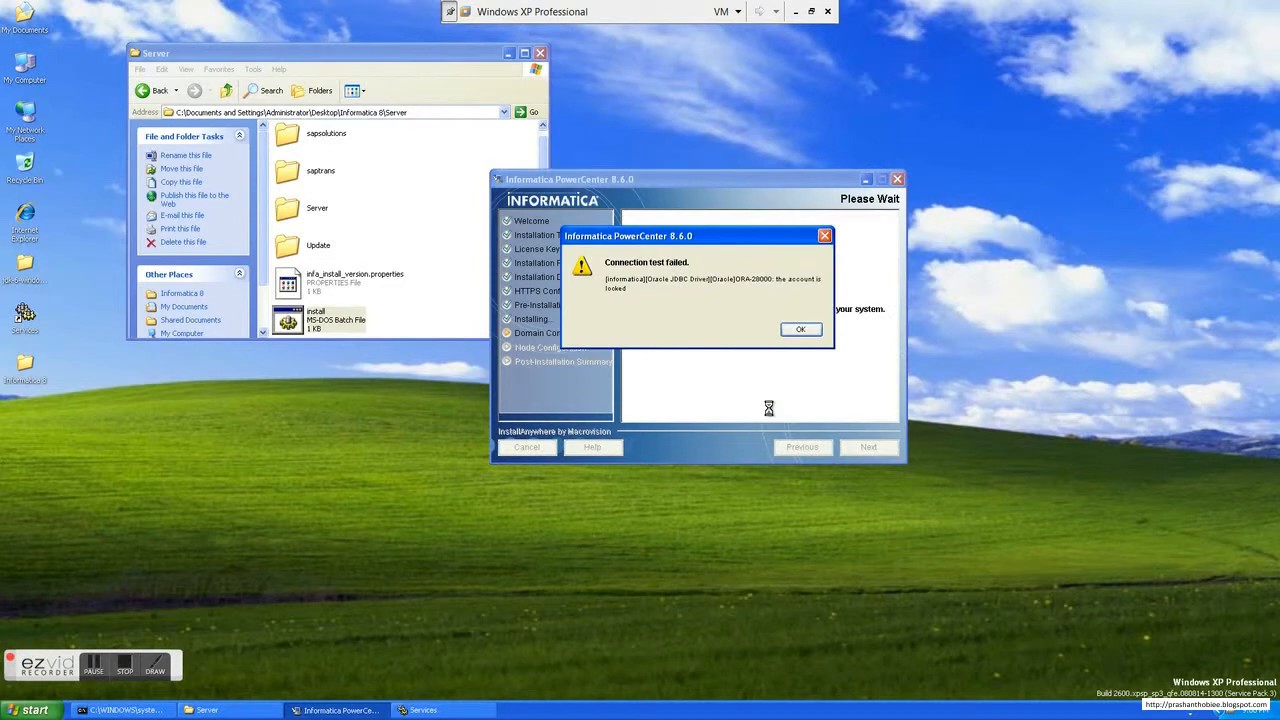
pyautogui.click(801, 329)
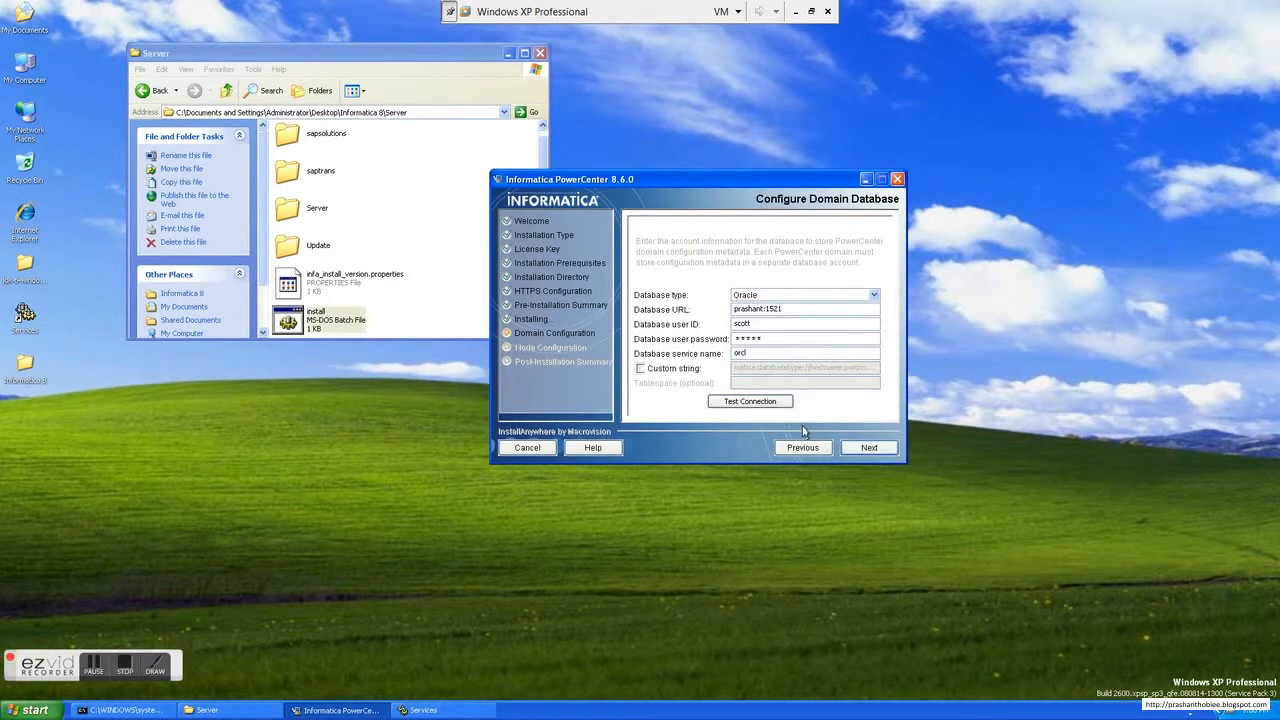
# Step: Open SQL Plus from the Application Development tools of Oracle - OraDb11g_home1
pyautogui.click(35, 710)
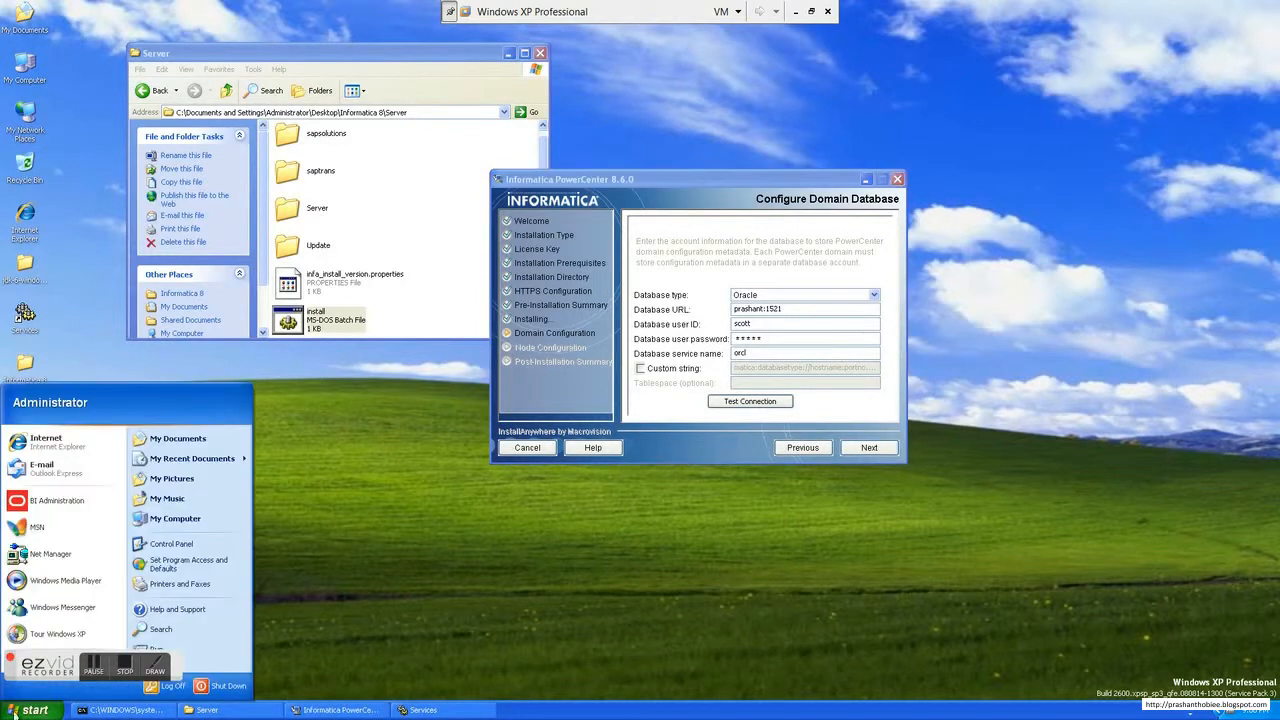
pyautogui.click(90, 665)
pyautogui.click(55, 661)
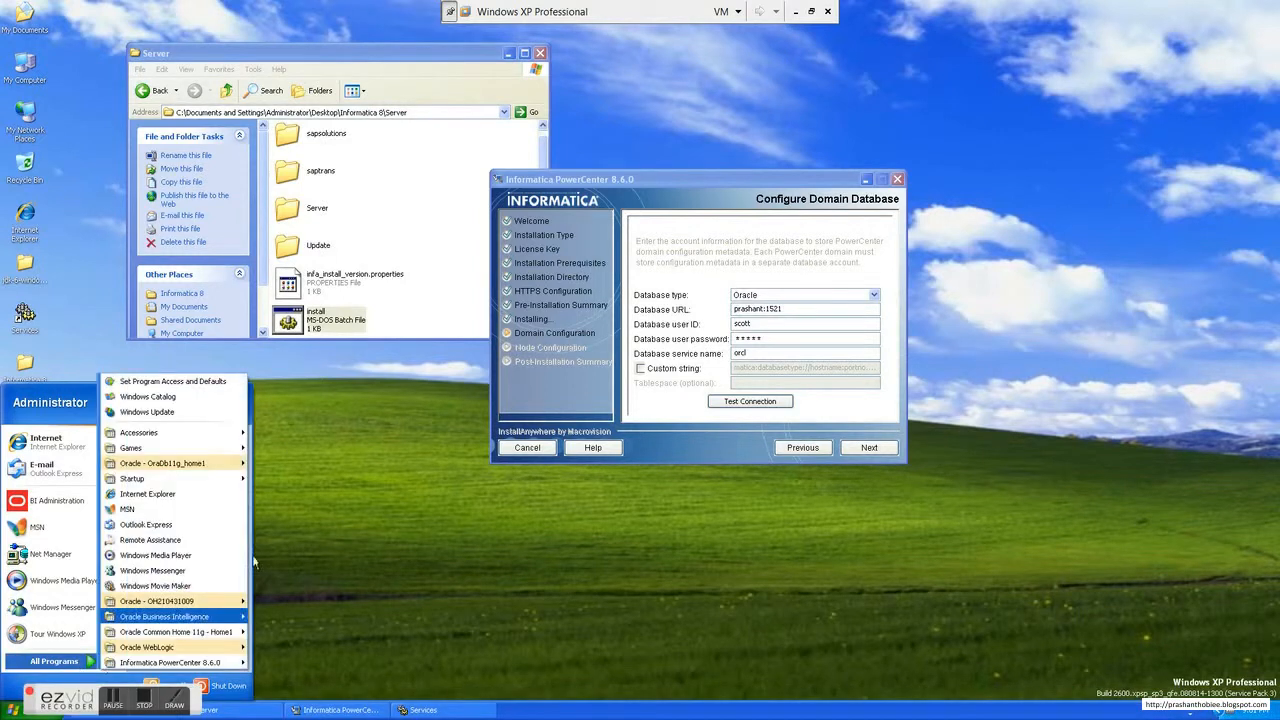
pyautogui.moveTo(239, 606)
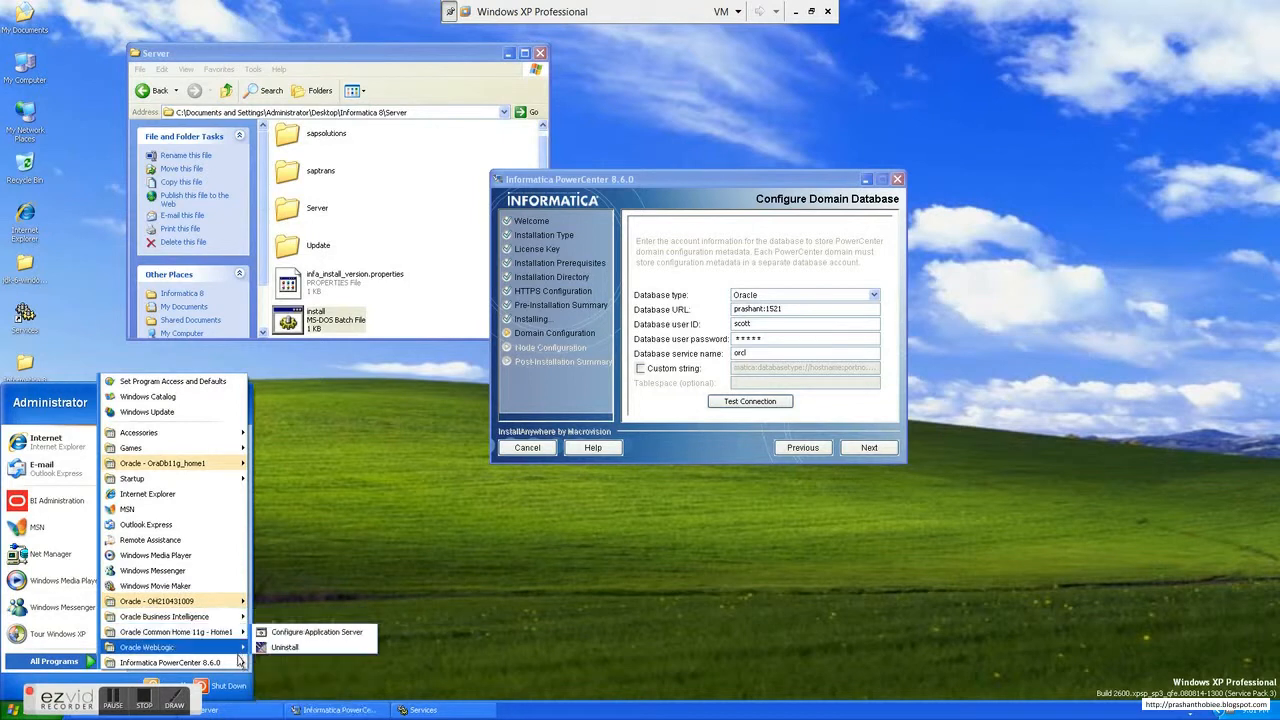
pyautogui.moveTo(236, 634)
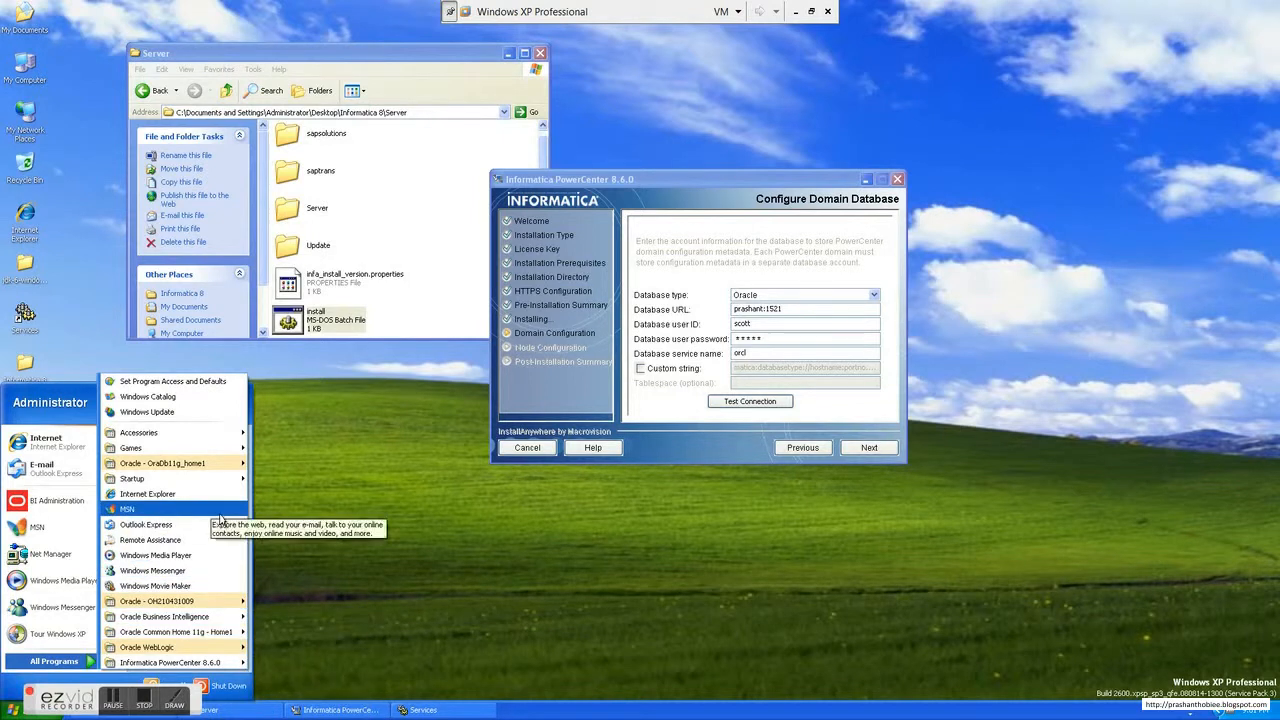
pyautogui.moveTo(232, 470)
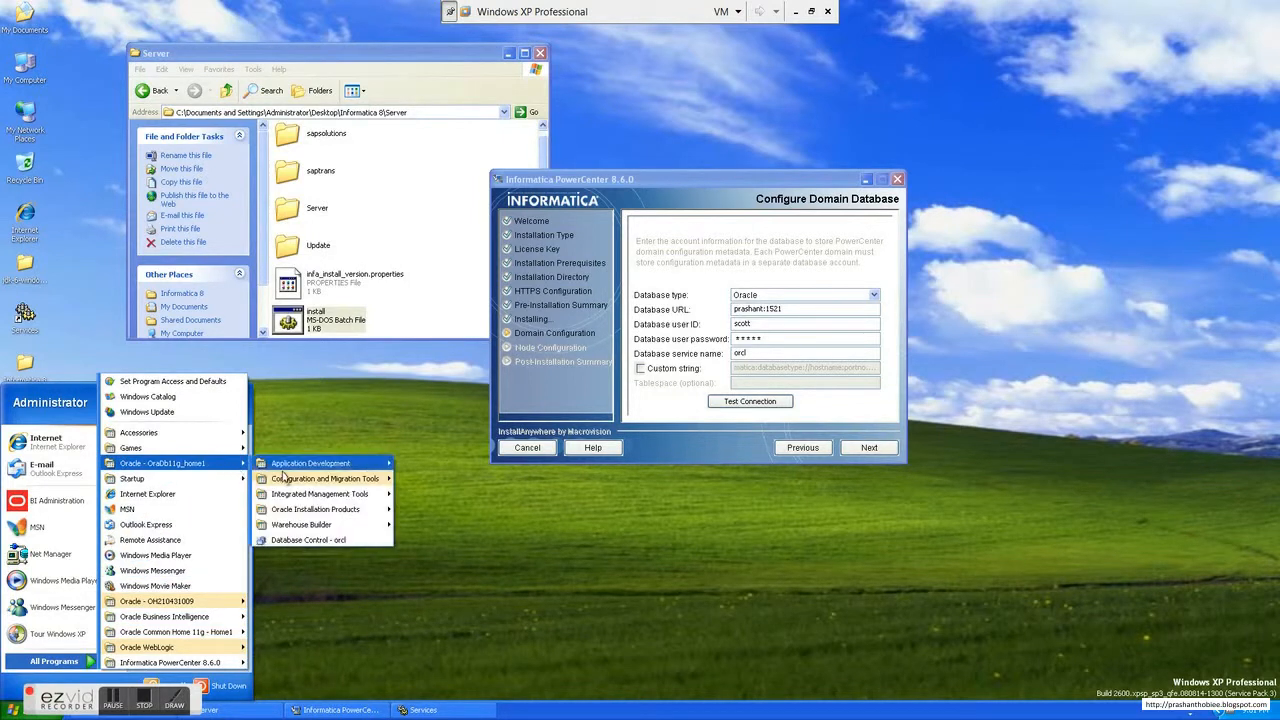
pyautogui.moveTo(330, 466)
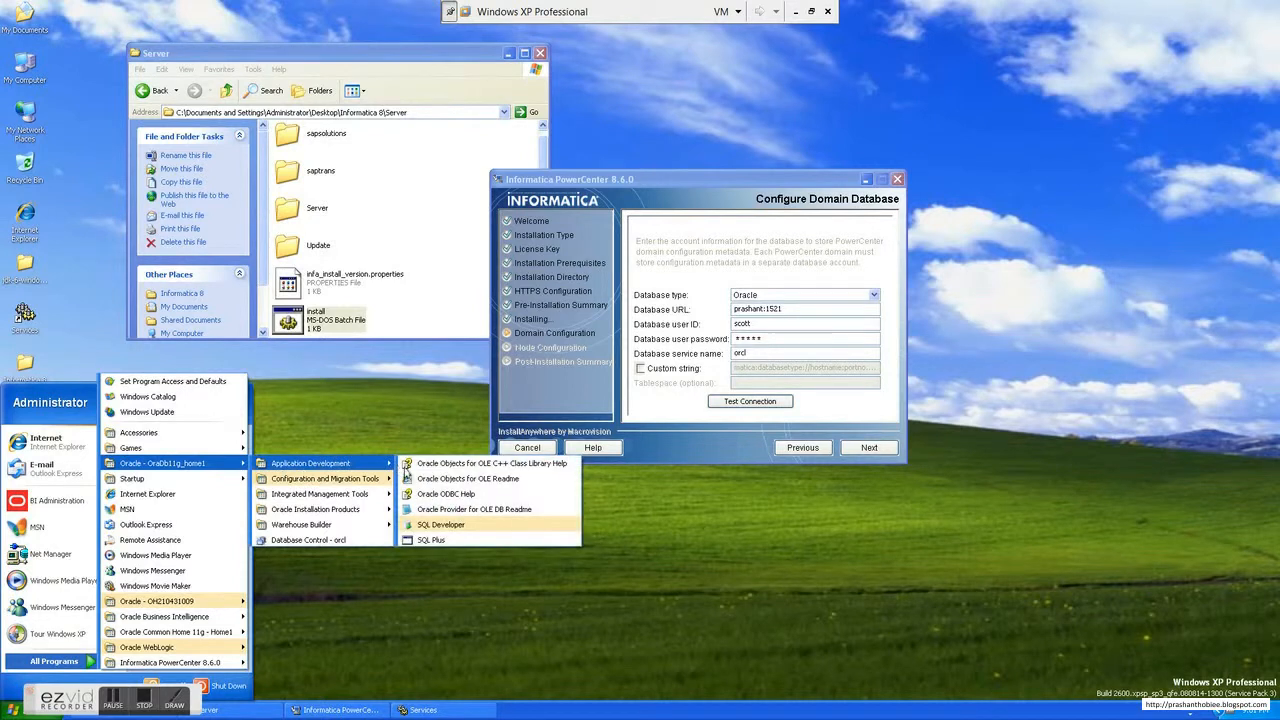
pyautogui.click(433, 541)
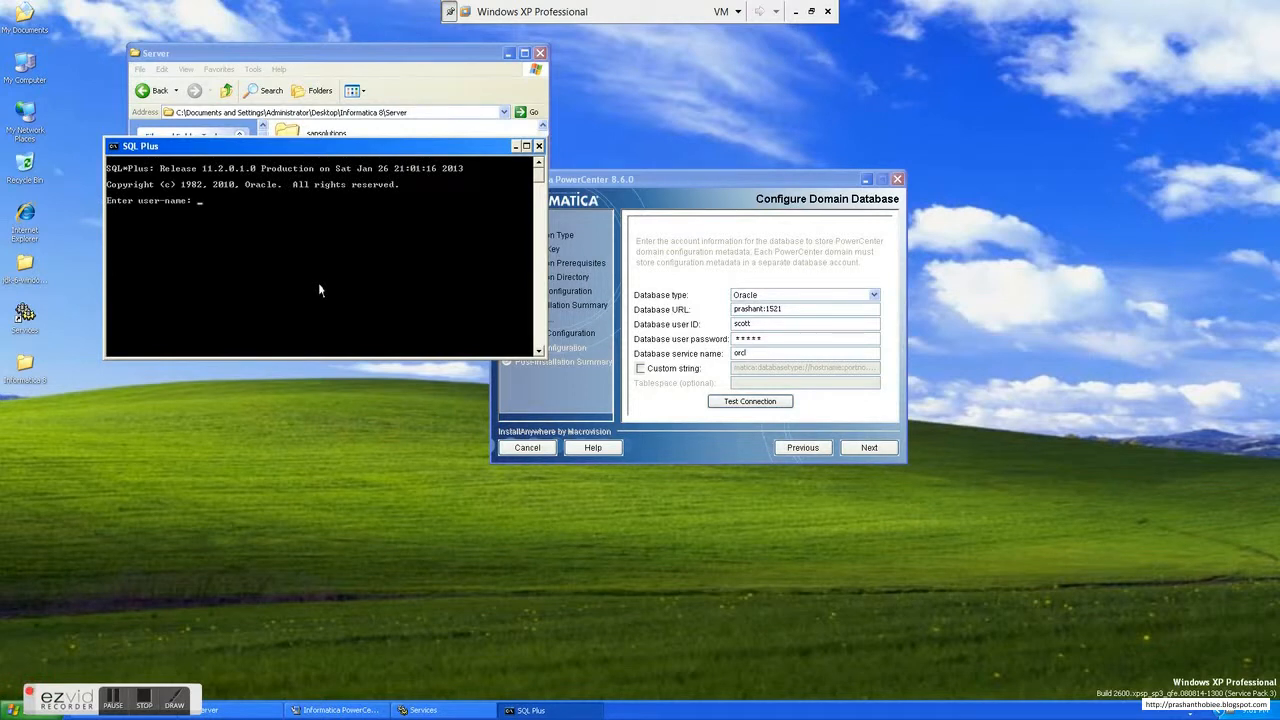
# Step: Log in to the Oracle database as system with the account password
pyautogui.write('system')
pyautogui.press('Return')
# Step: Unlock the scott user account in SQL Plus and retest the domain database connection in the installer
pyautogui.press('Return')
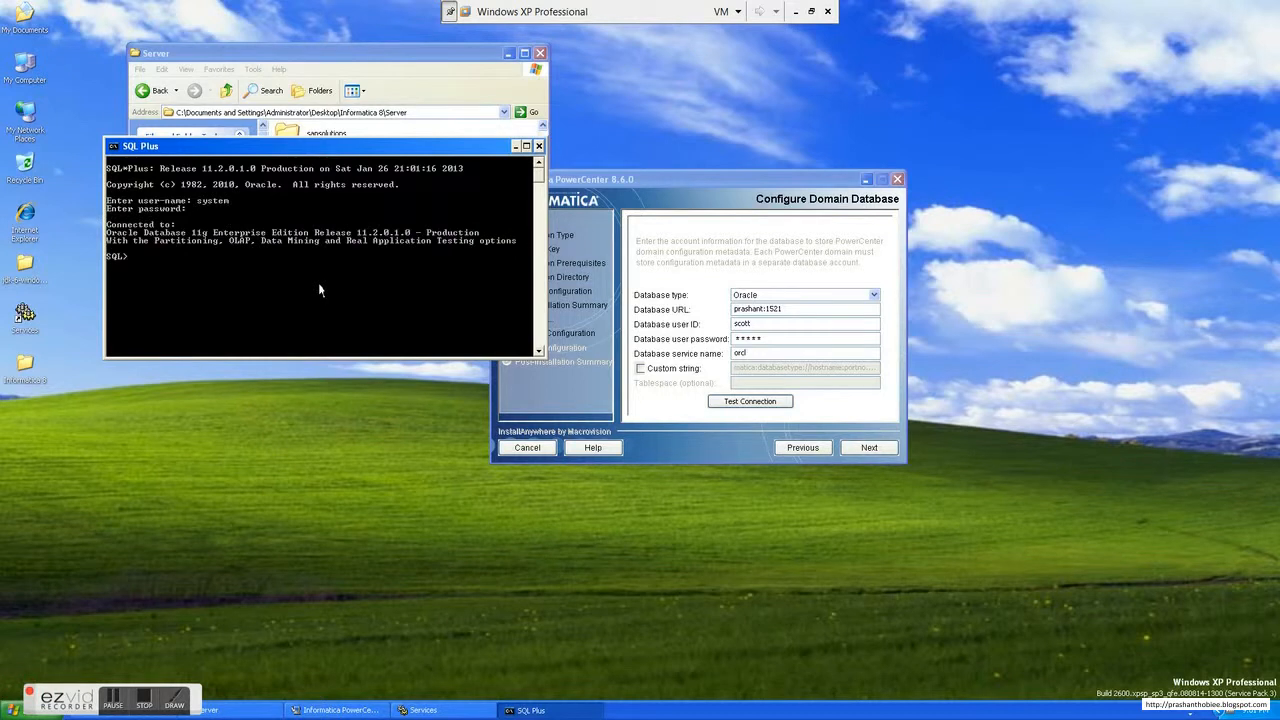
pyautogui.write('alter user scott account unlock;')
pyautogui.press('Return')
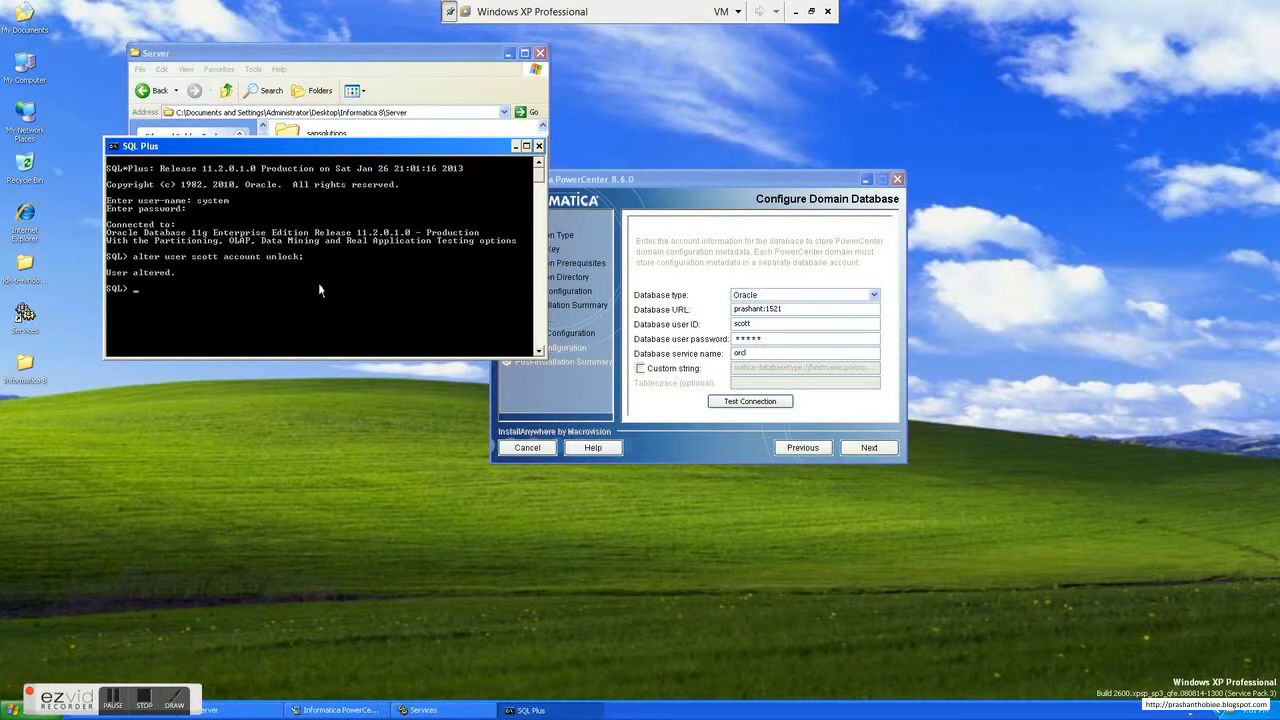
pyautogui.click(760, 403)
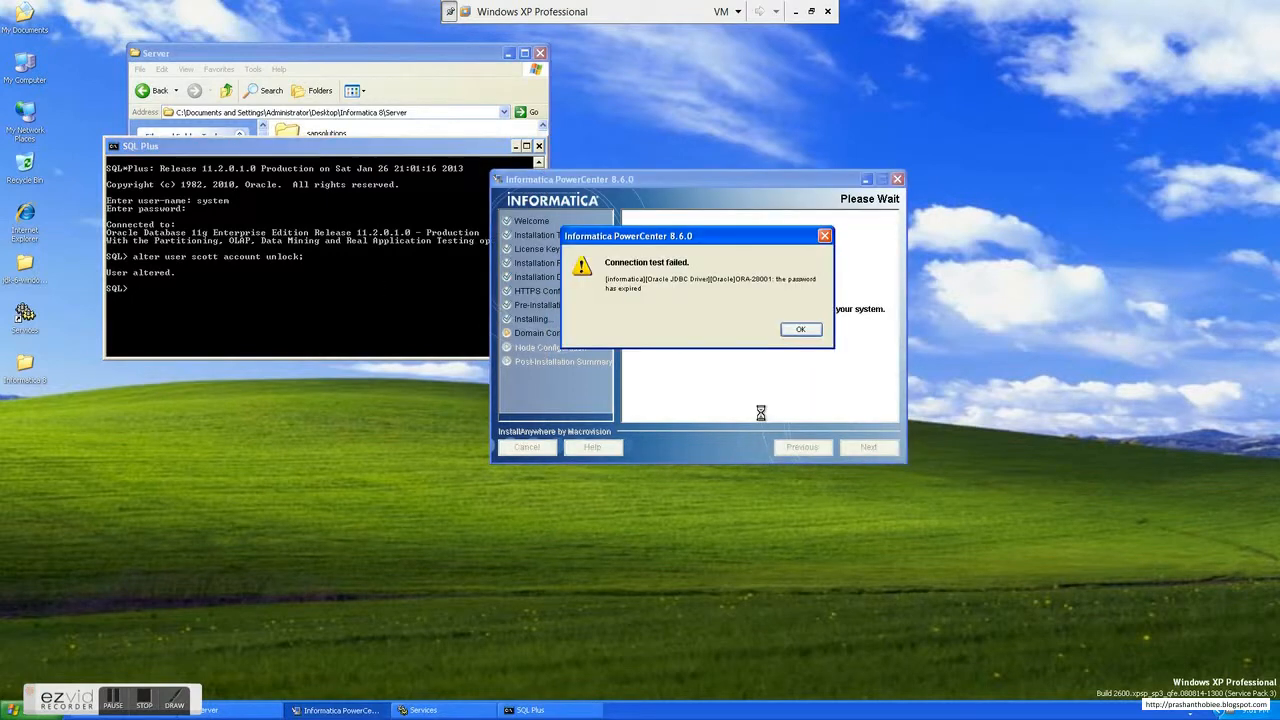
pyautogui.click(800, 329)
# Step: Assign a new password to the scott user in SQL Plus with an alter user statement
pyautogui.click(271, 306)
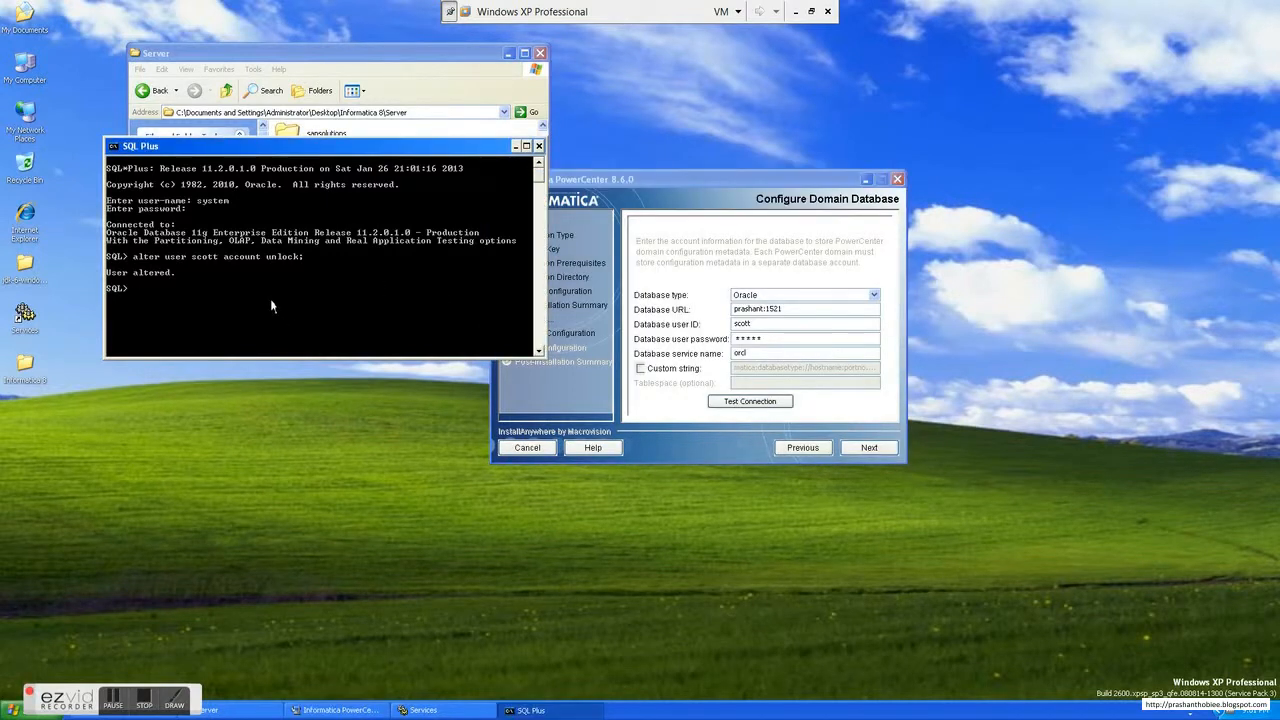
pyautogui.write('alter use')
pyautogui.write('r scott identifi')
pyautogui.write('entifie')
pyautogui.write('d by tiger;')
pyautogui.press('Return')
# Step: Retest the Oracle domain database connection and continue to the domain settings
pyautogui.click(773, 420)
pyautogui.click(771, 405)
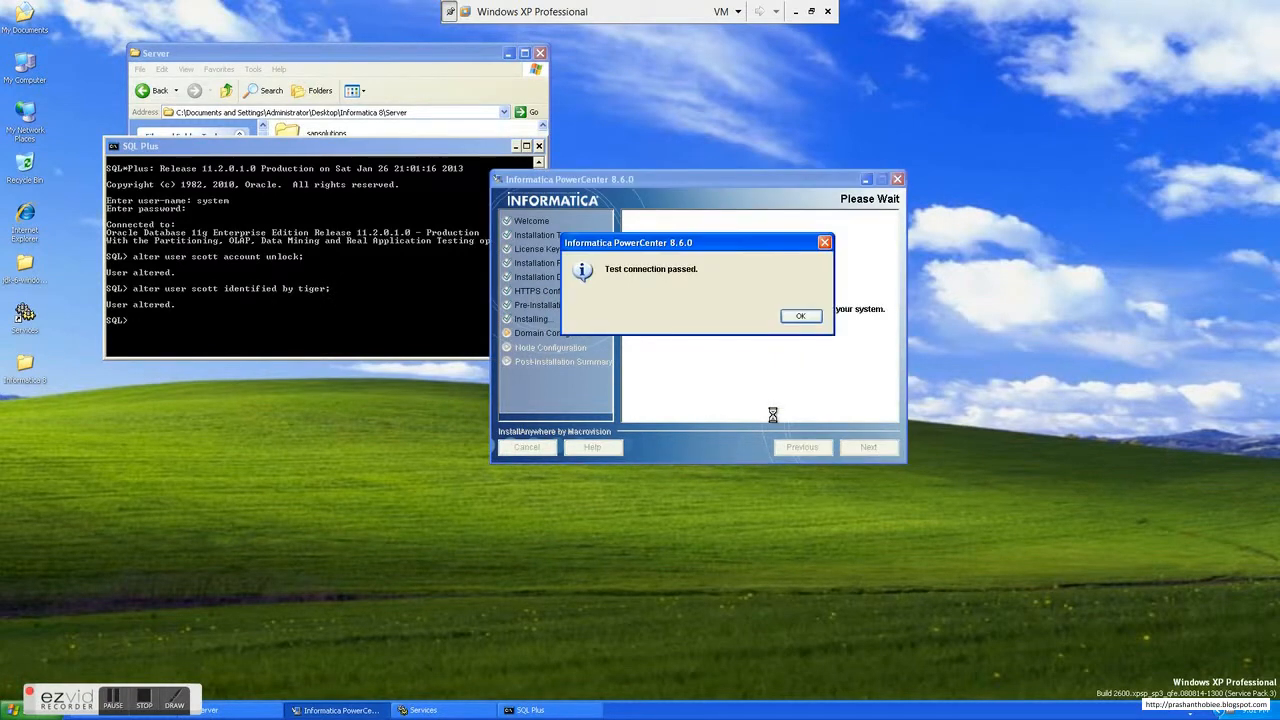
pyautogui.click(806, 317)
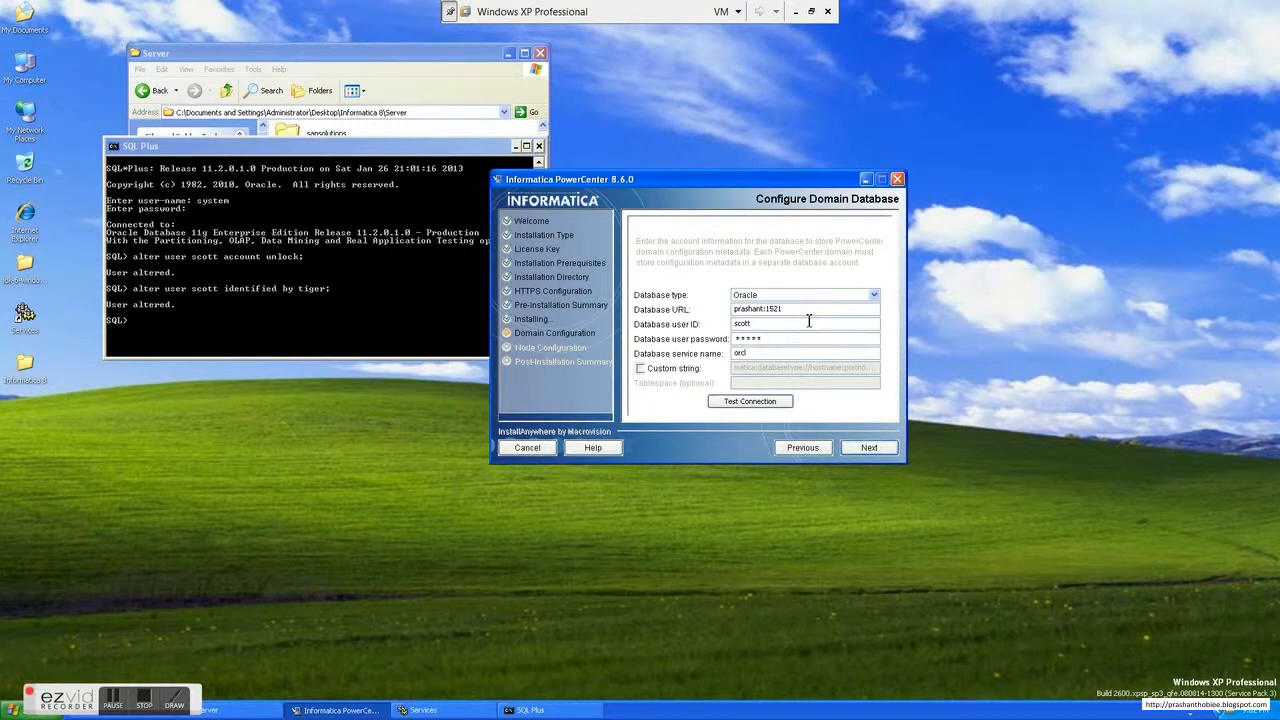
pyautogui.click(867, 450)
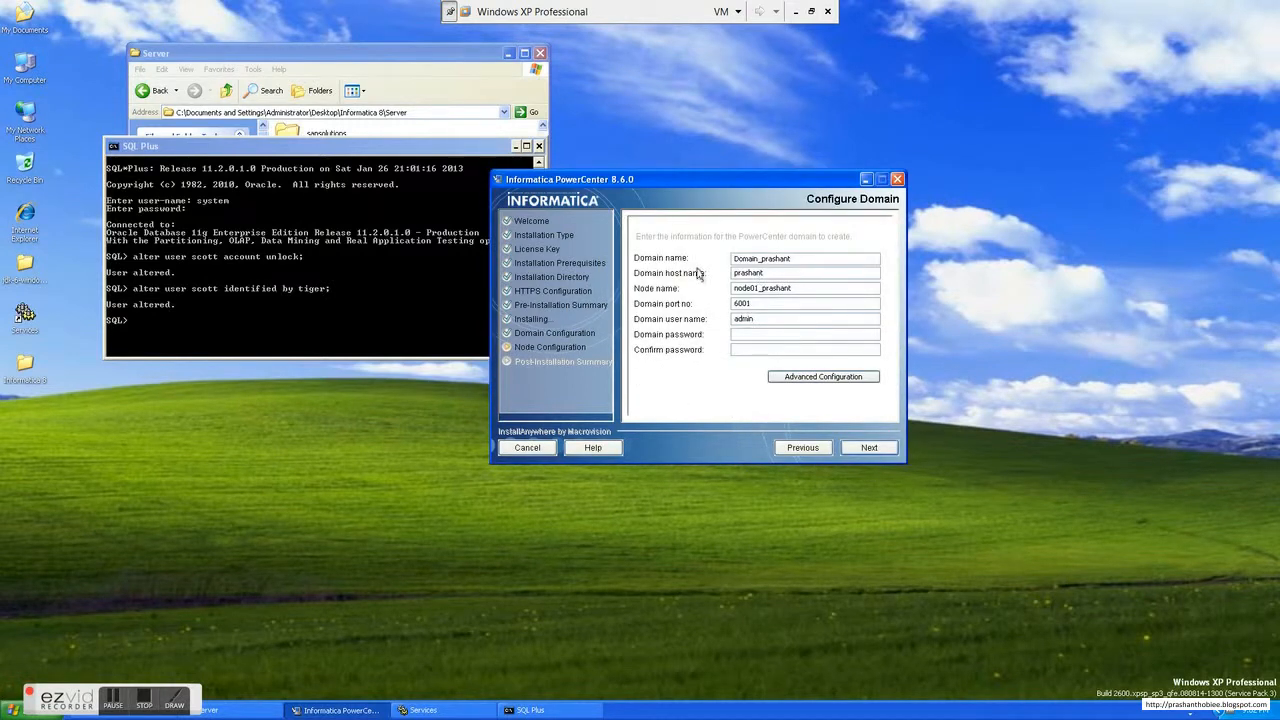
# Step: Enter and confirm the domain password for the admin user, and create the domain and node with the default names and port
pyautogui.moveTo(791, 258); pyautogui.dragTo(704, 286)
pyautogui.click(799, 292)
pyautogui.click(804, 338)
pyautogui.write('administradministr')
pyautogui.click(869, 447)
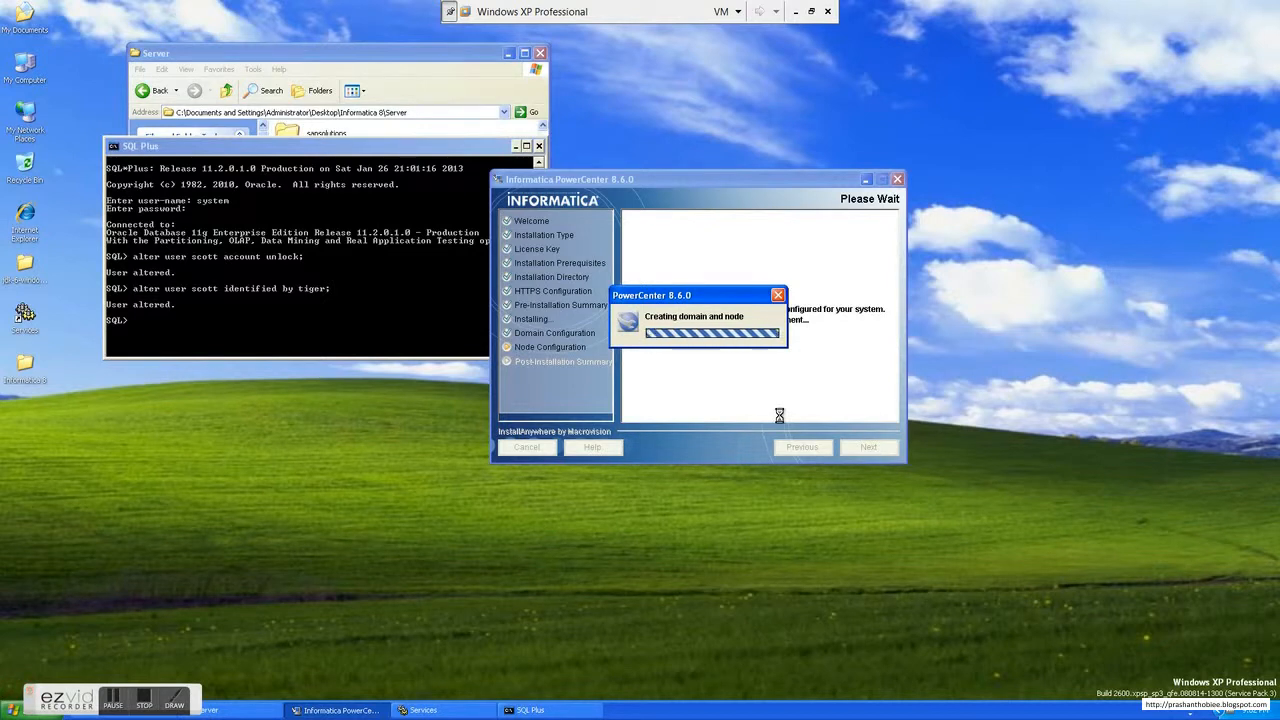
# Step: Exit the SQL Plus session
pyautogui.click(340, 300)
pyautogui.write('exit')
pyautogui.press('Return')
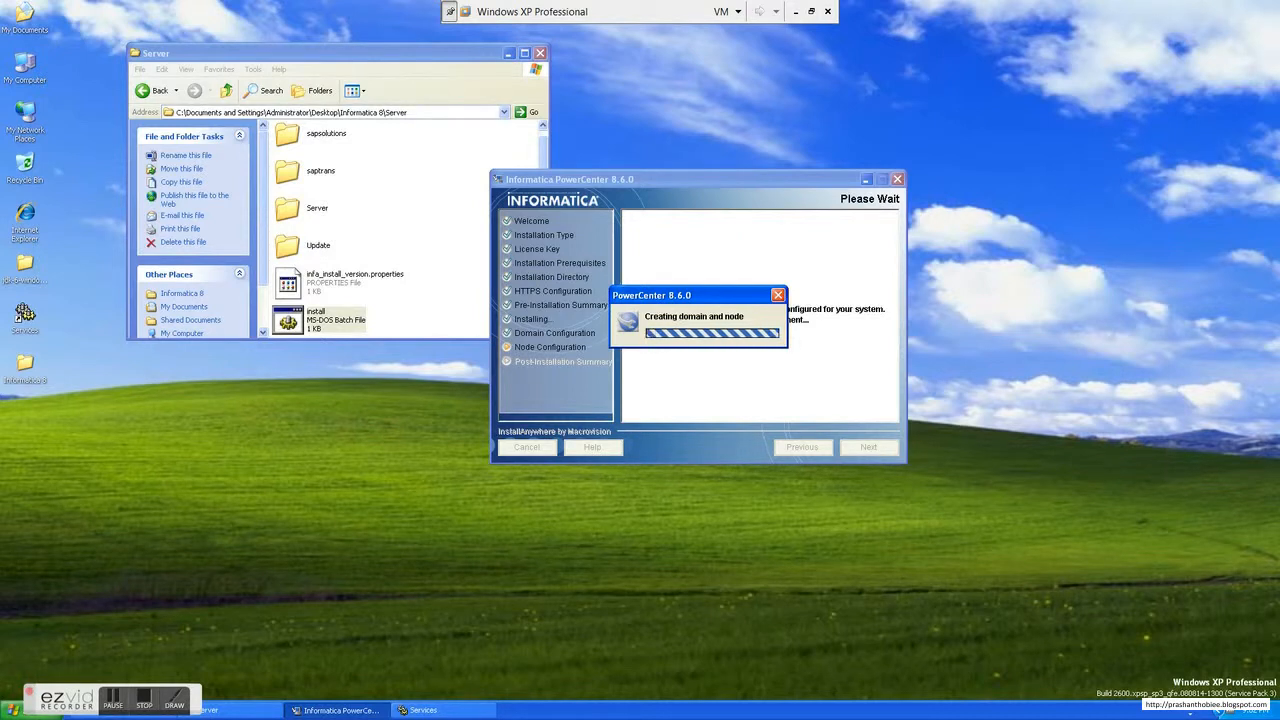
pyautogui.moveTo(1213, 650); pyautogui.dragTo(1213, 710)
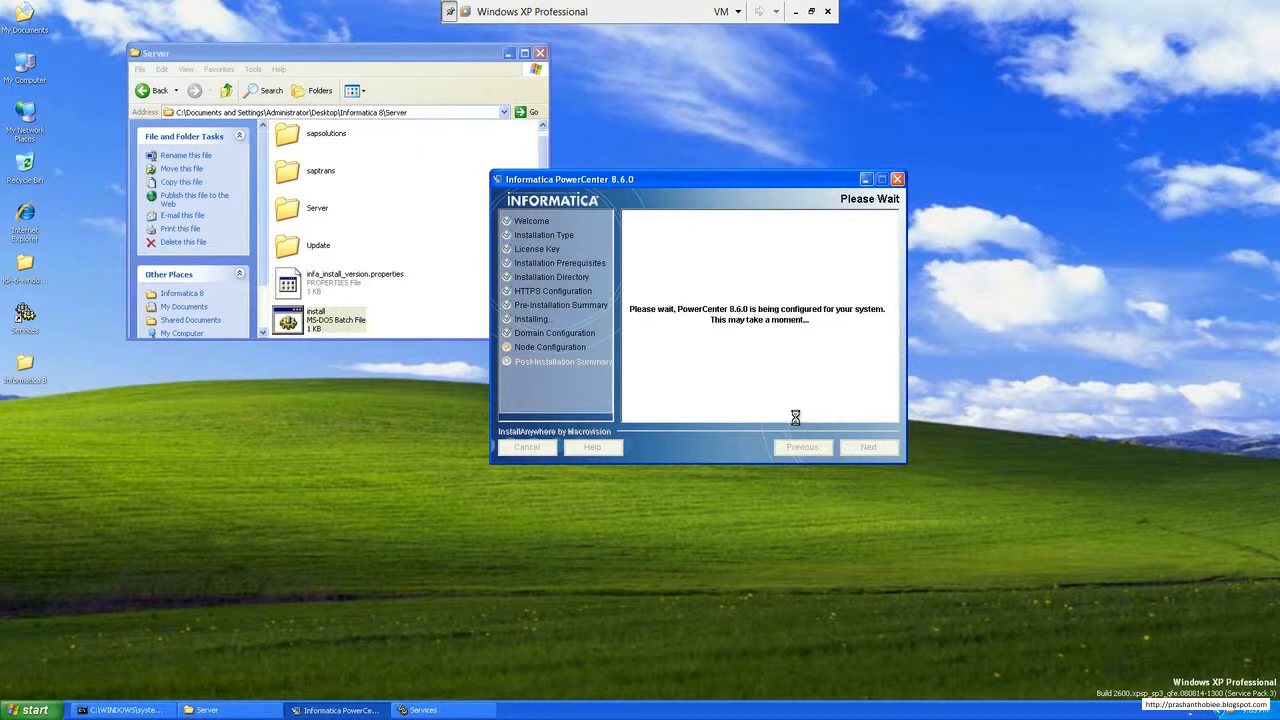
pyautogui.click(813, 12)
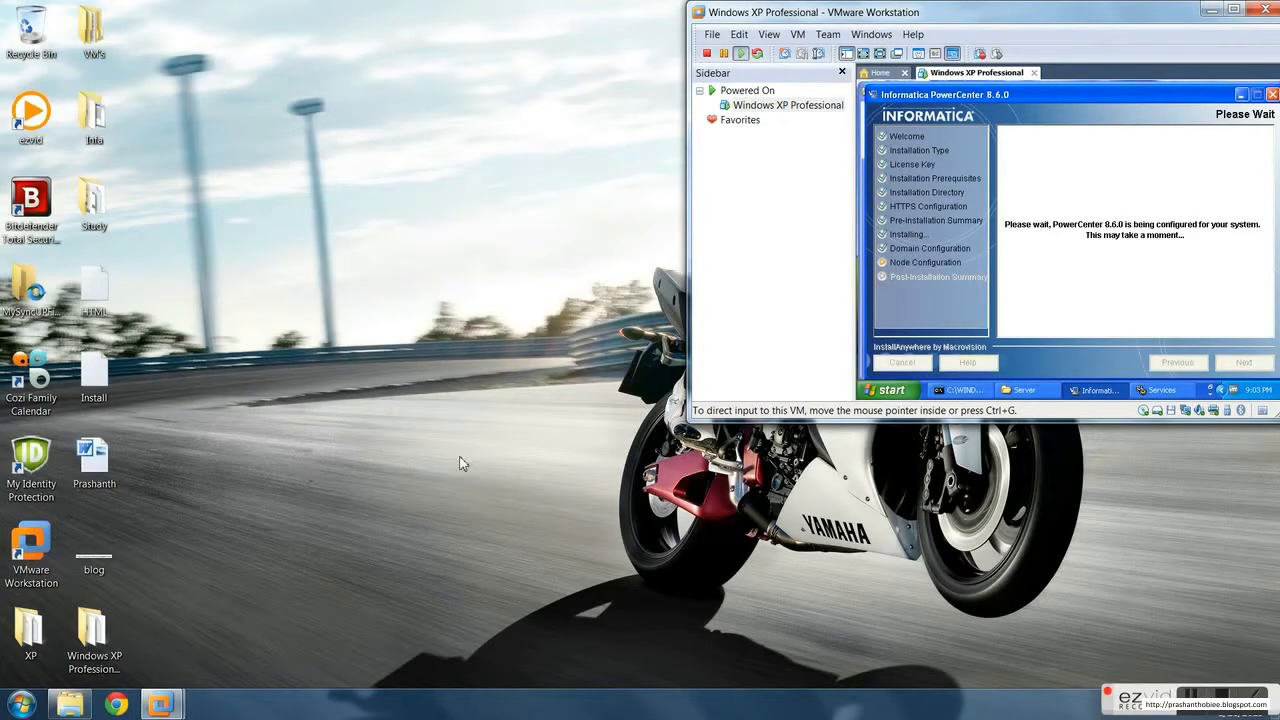
pyautogui.click(1191, 692)
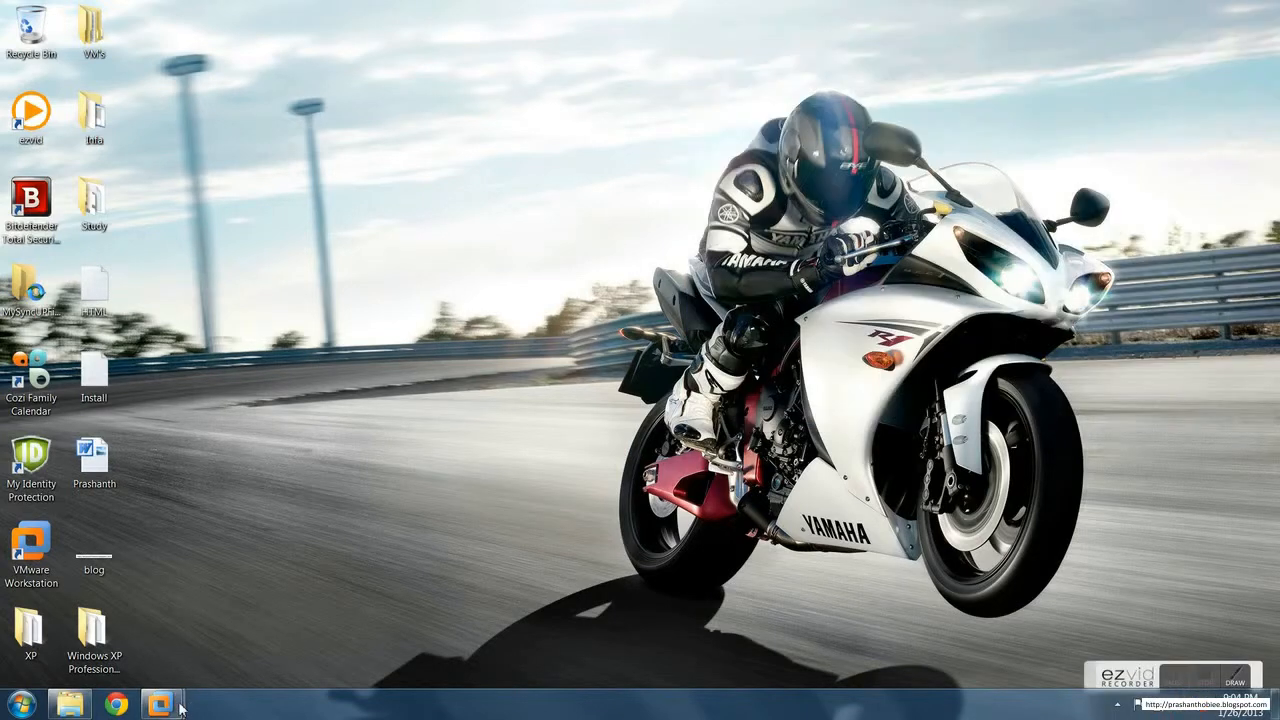
pyautogui.click(172, 704)
pyautogui.click(272, 661)
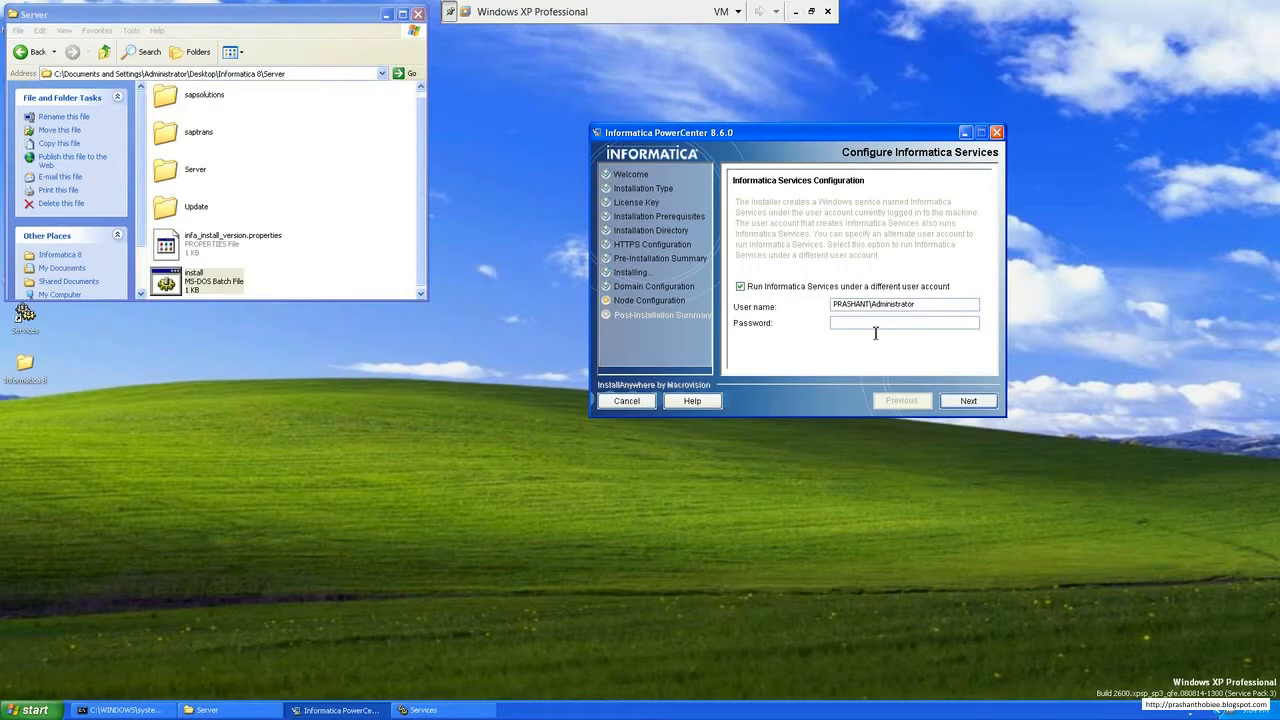
# Step: Turn off running Informatica Services under a different user account and continue the installation
pyautogui.click(750, 288)
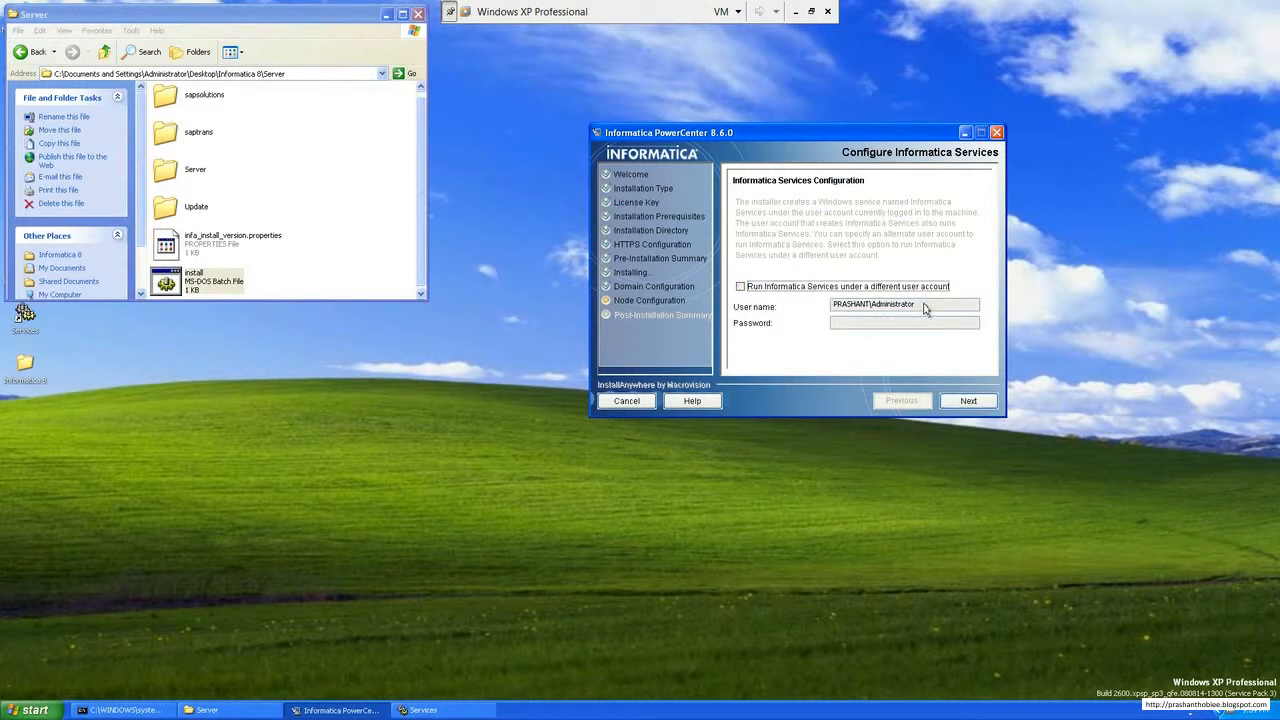
pyautogui.click(958, 399)
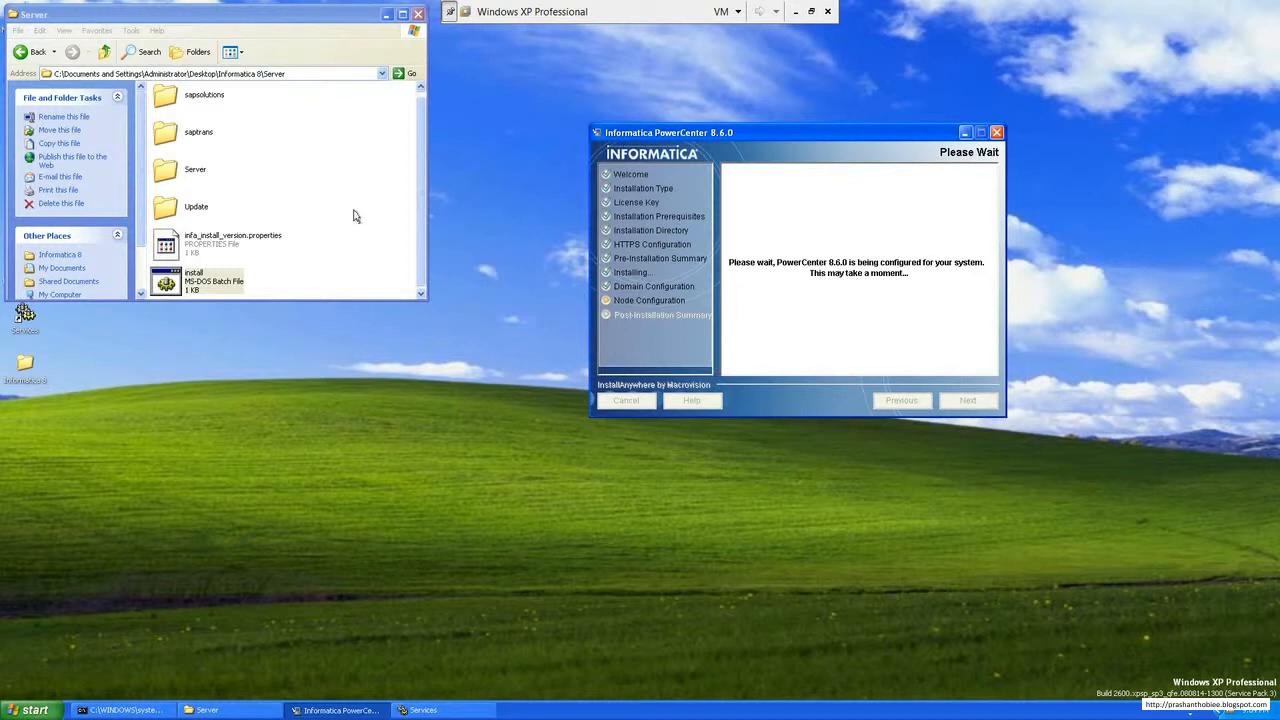
# Step: Go up from the Server folder to the Informatica 8 folder and move its window beside the installer
pyautogui.click(218, 56)
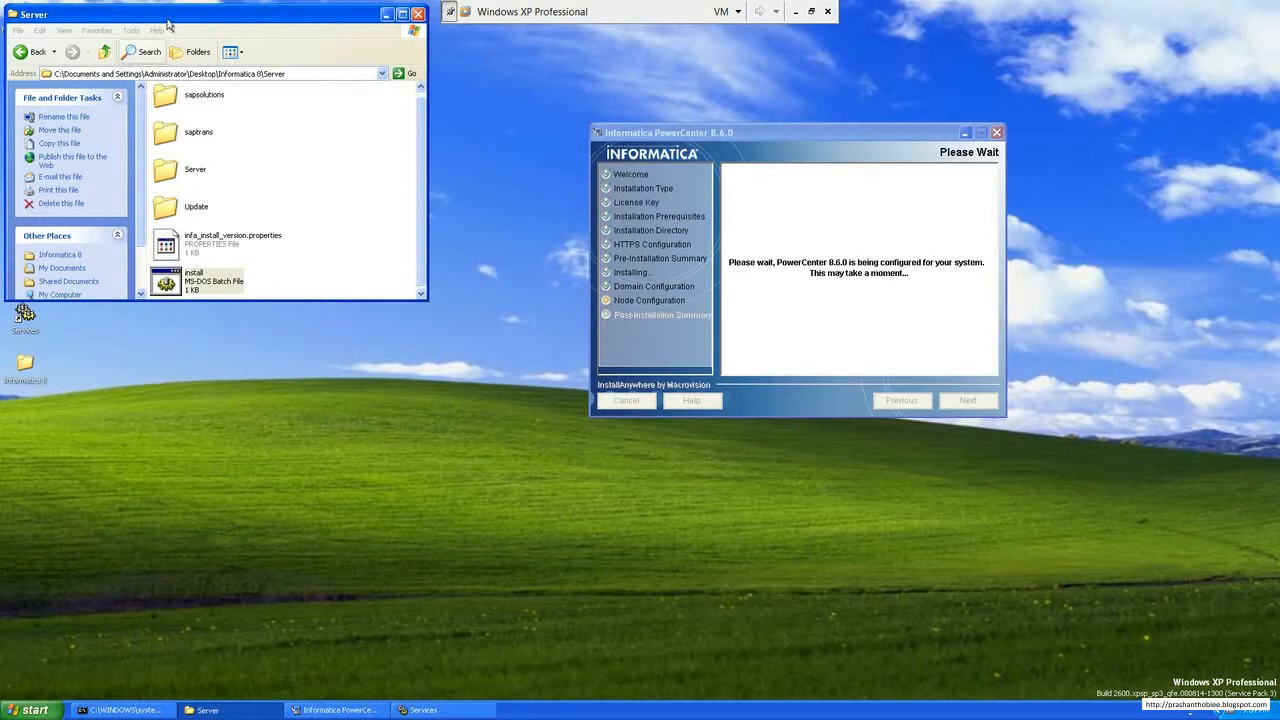
pyautogui.moveTo(167, 21); pyautogui.dragTo(244, 54)
pyautogui.click(199, 92)
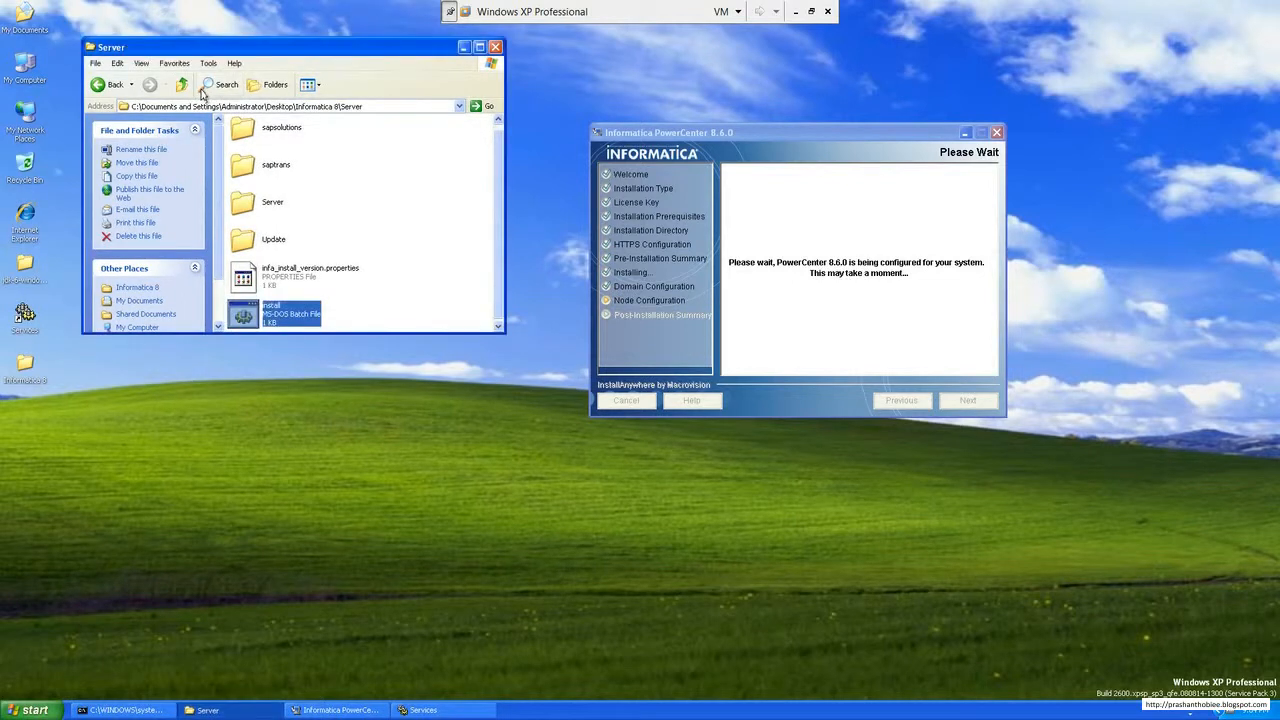
pyautogui.click(181, 85)
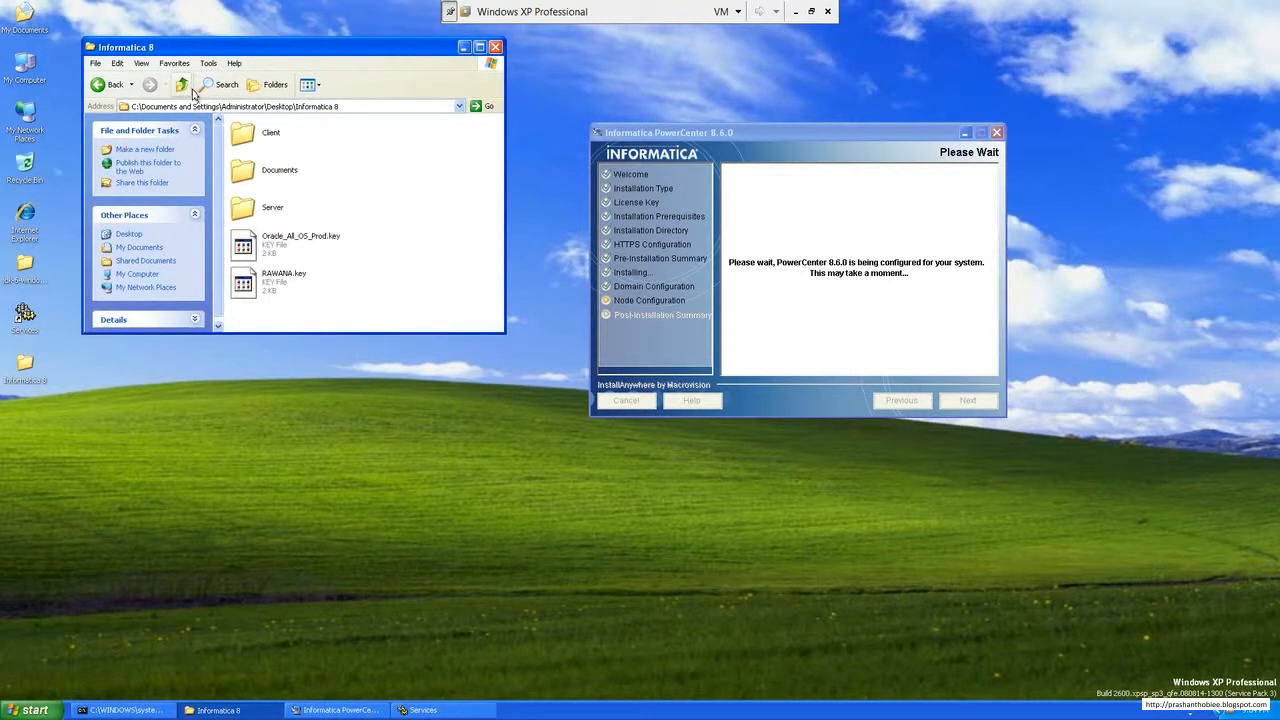
pyautogui.moveTo(245, 55); pyautogui.dragTo(331, 169)
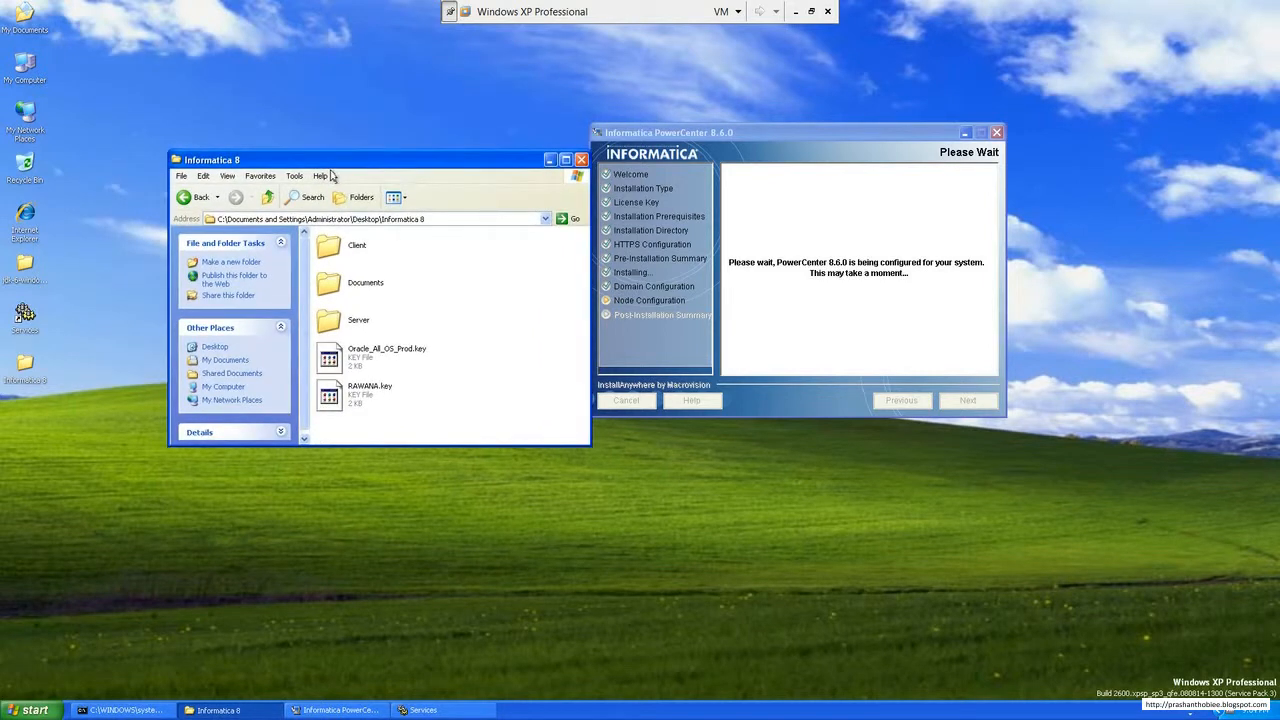
pyautogui.moveTo(400, 236); pyautogui.dragTo(375, 311)
pyautogui.click(497, 319)
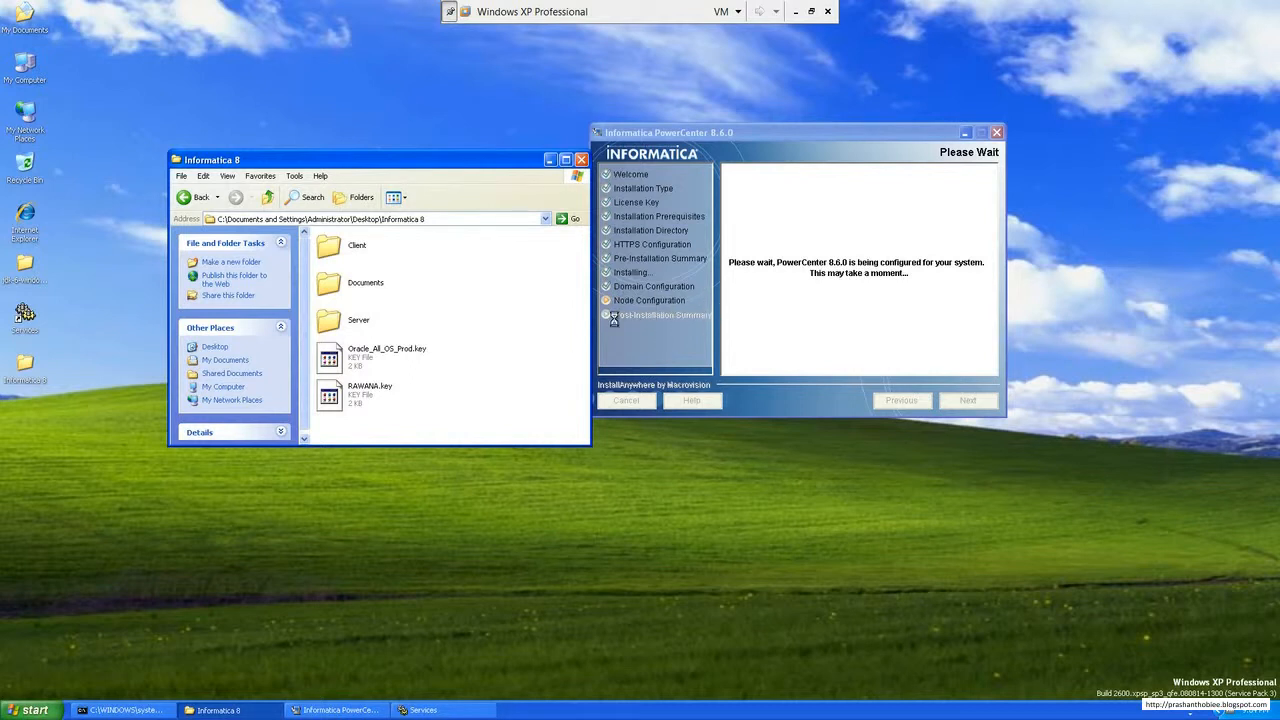
pyautogui.click(793, 12)
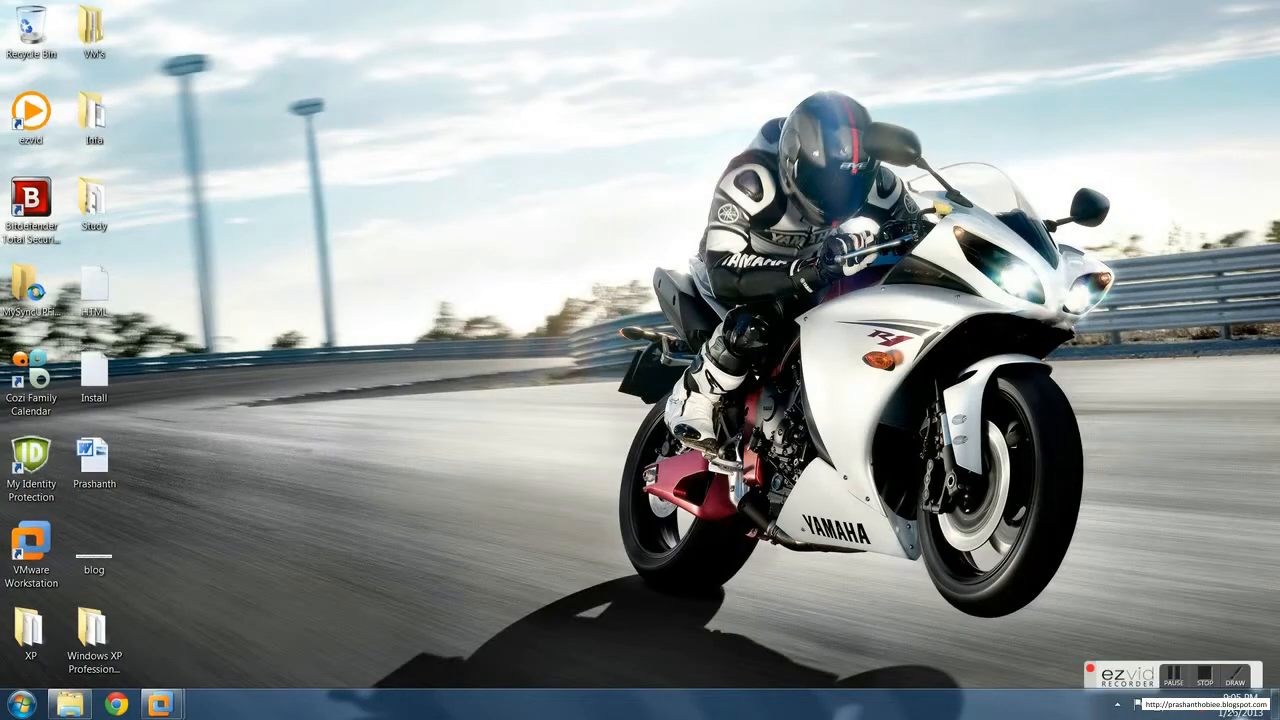
pyautogui.moveTo(165, 706)
pyautogui.click(254, 658)
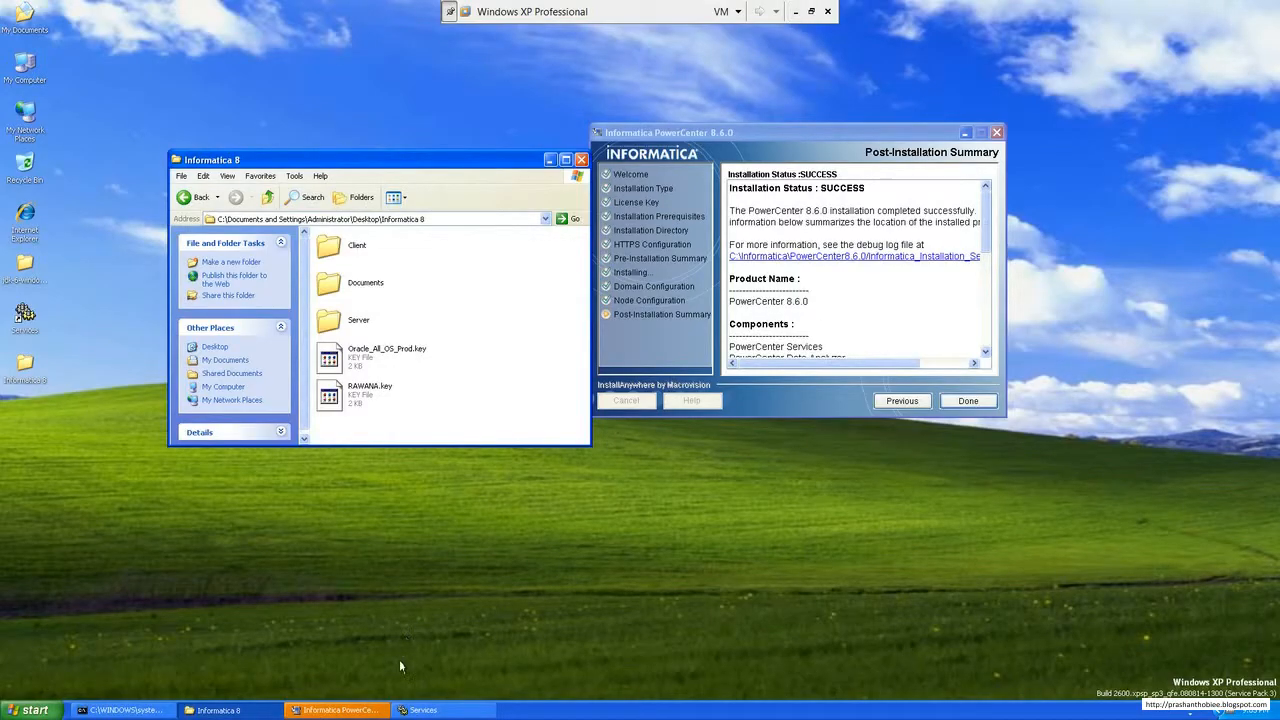
# Step: Review the installation status, components and PowerCenter Services configuration in the post-installation summary, and finish the server installer
pyautogui.click(372, 710)
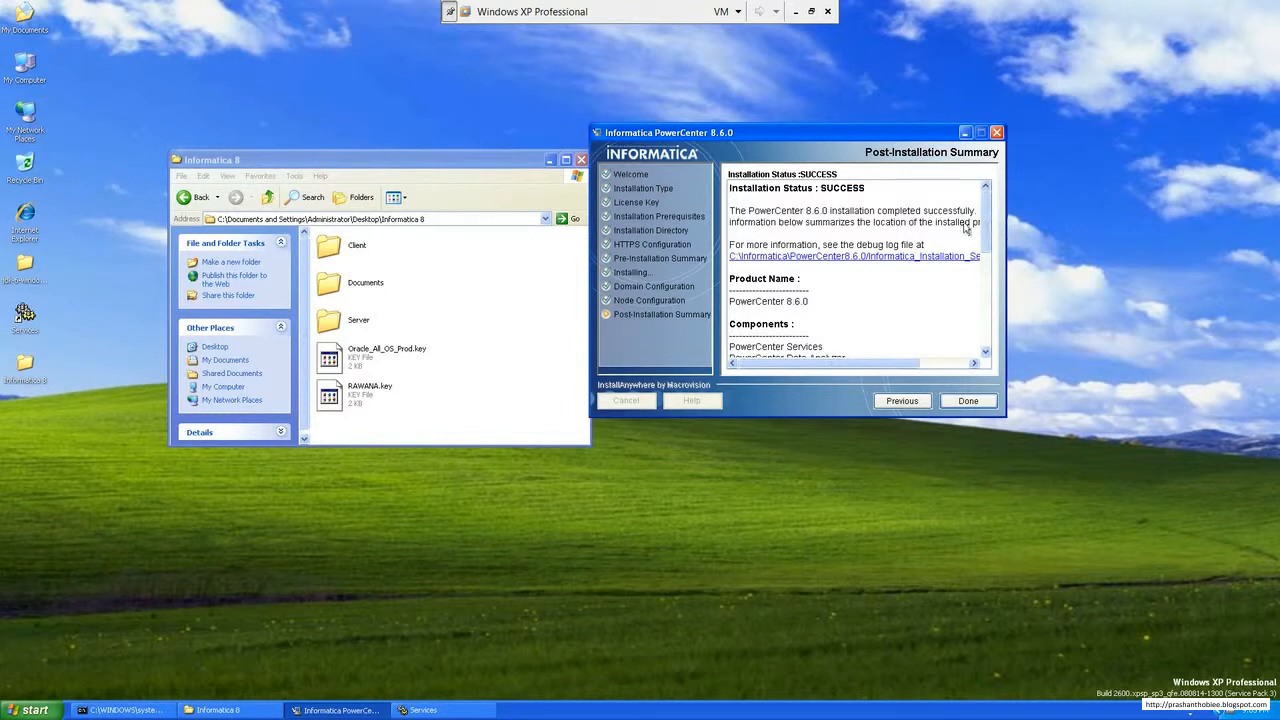
pyautogui.moveTo(862, 192); pyautogui.dragTo(788, 196)
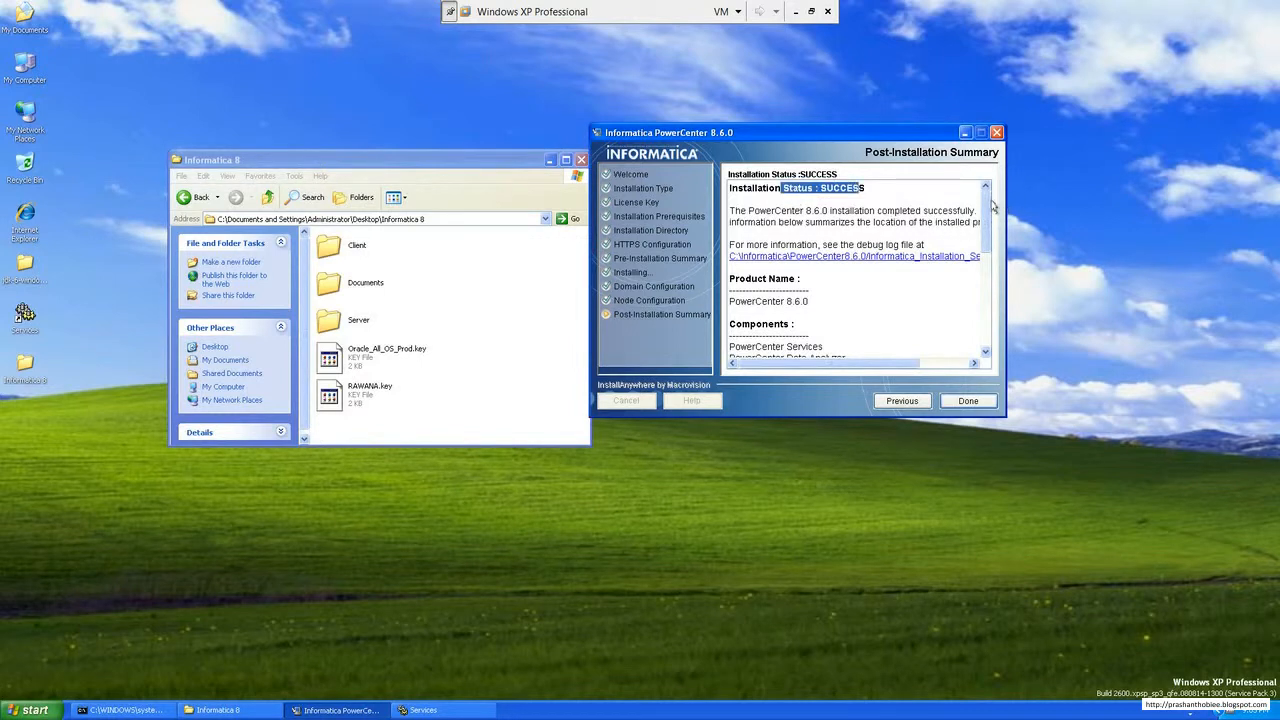
pyautogui.moveTo(986, 205)
pyautogui.mouseDown()
pyautogui.moveTo(992, 241)
pyautogui.moveTo(989, 228)
pyautogui.mouseUp()
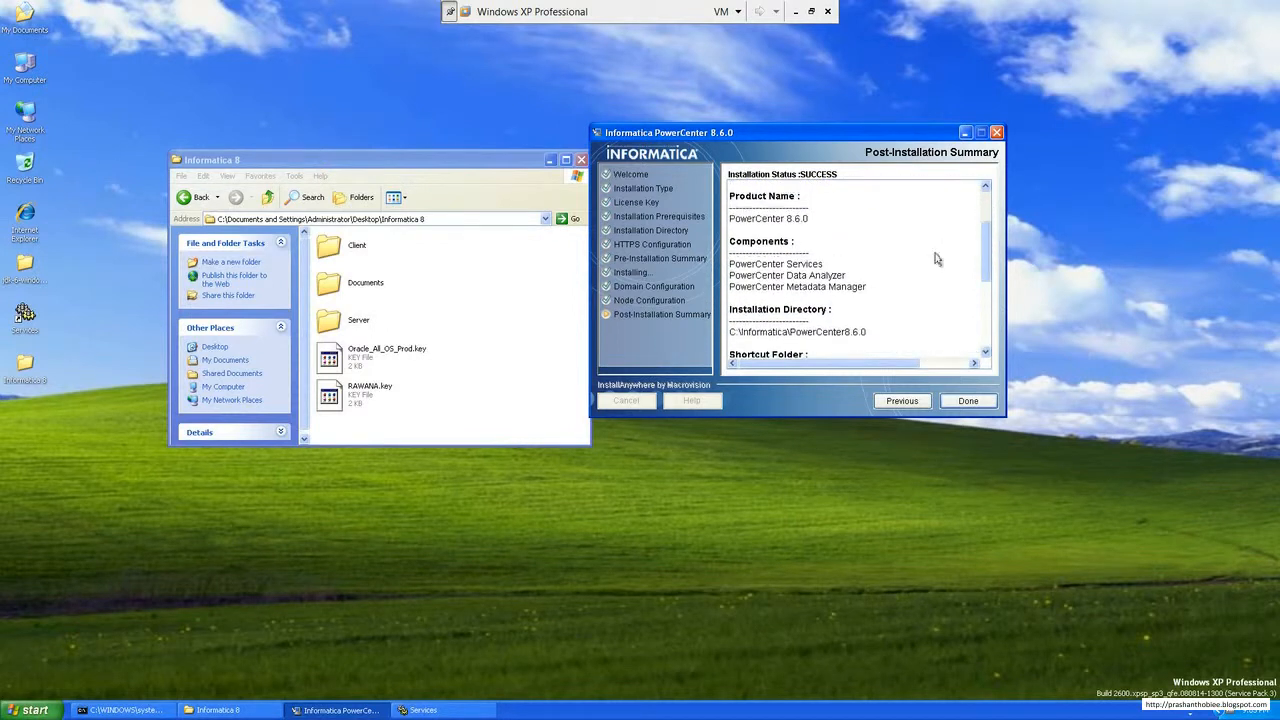
pyautogui.moveTo(886, 290); pyautogui.dragTo(768, 242)
pyautogui.moveTo(988, 252); pyautogui.dragTo(997, 302)
pyautogui.moveTo(880, 276); pyautogui.dragTo(815, 248)
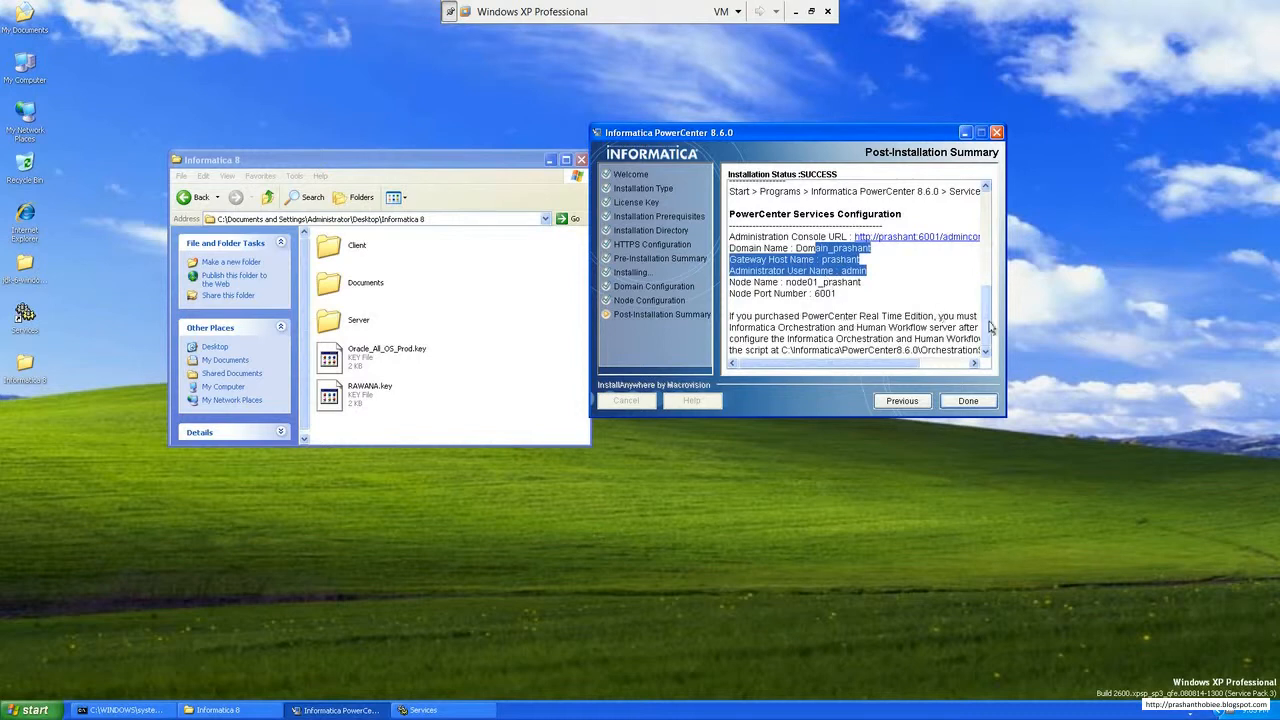
pyautogui.click(841, 307)
pyautogui.moveTo(840, 303); pyautogui.dragTo(824, 303)
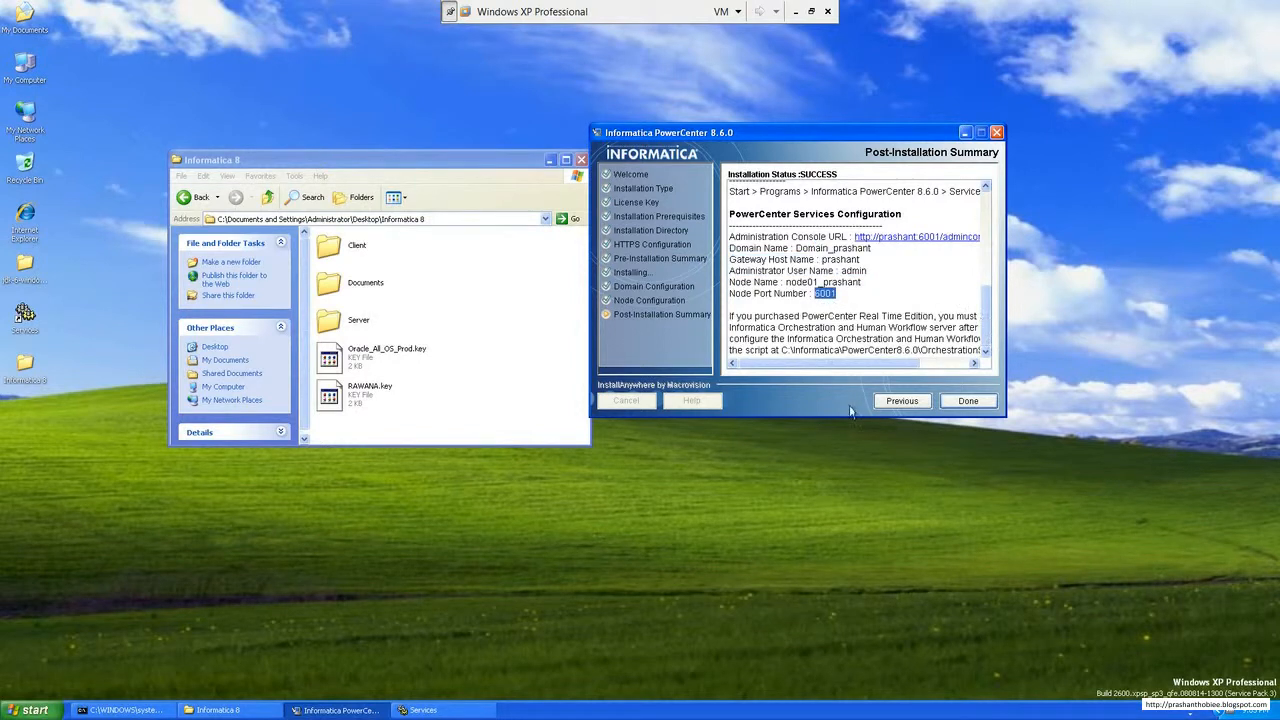
pyautogui.moveTo(827, 366)
pyautogui.mouseDown()
pyautogui.moveTo(935, 370)
pyautogui.moveTo(812, 385)
pyautogui.mouseUp()
pyautogui.click(967, 404)
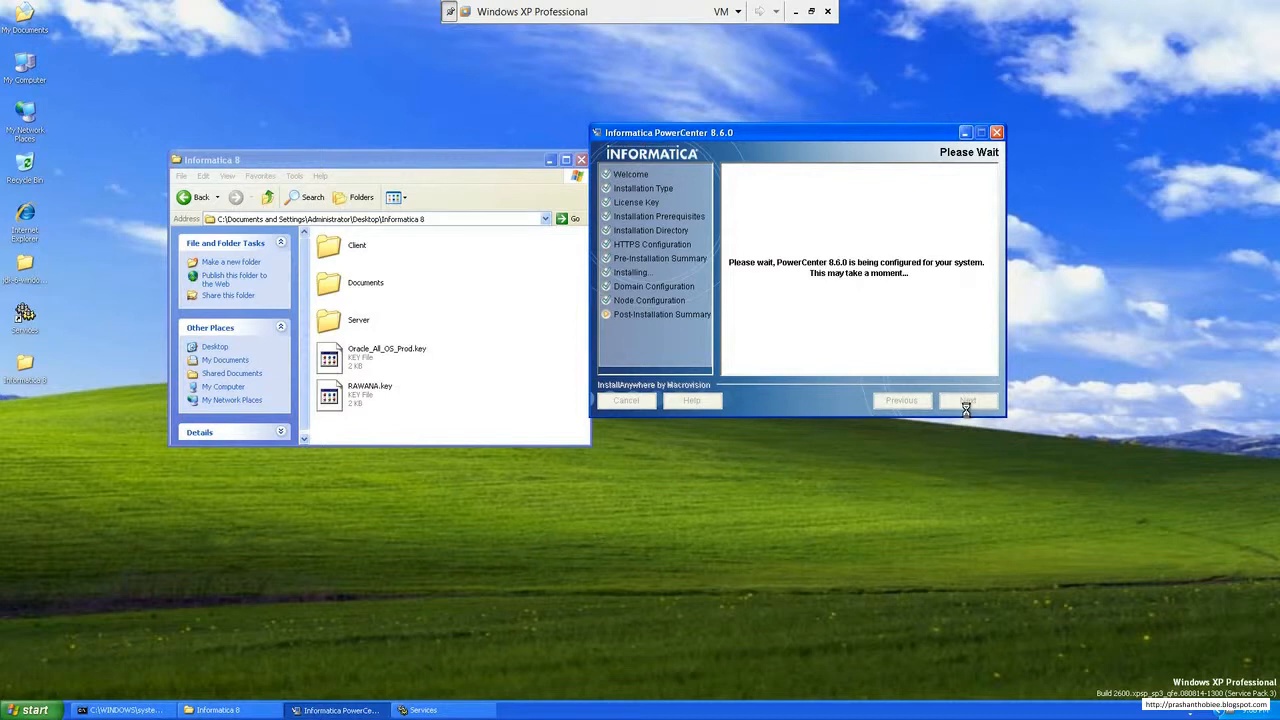
# Step: Run the install batch file from the Client folder and accept English as the installation language
pyautogui.doubleClick(362, 261)
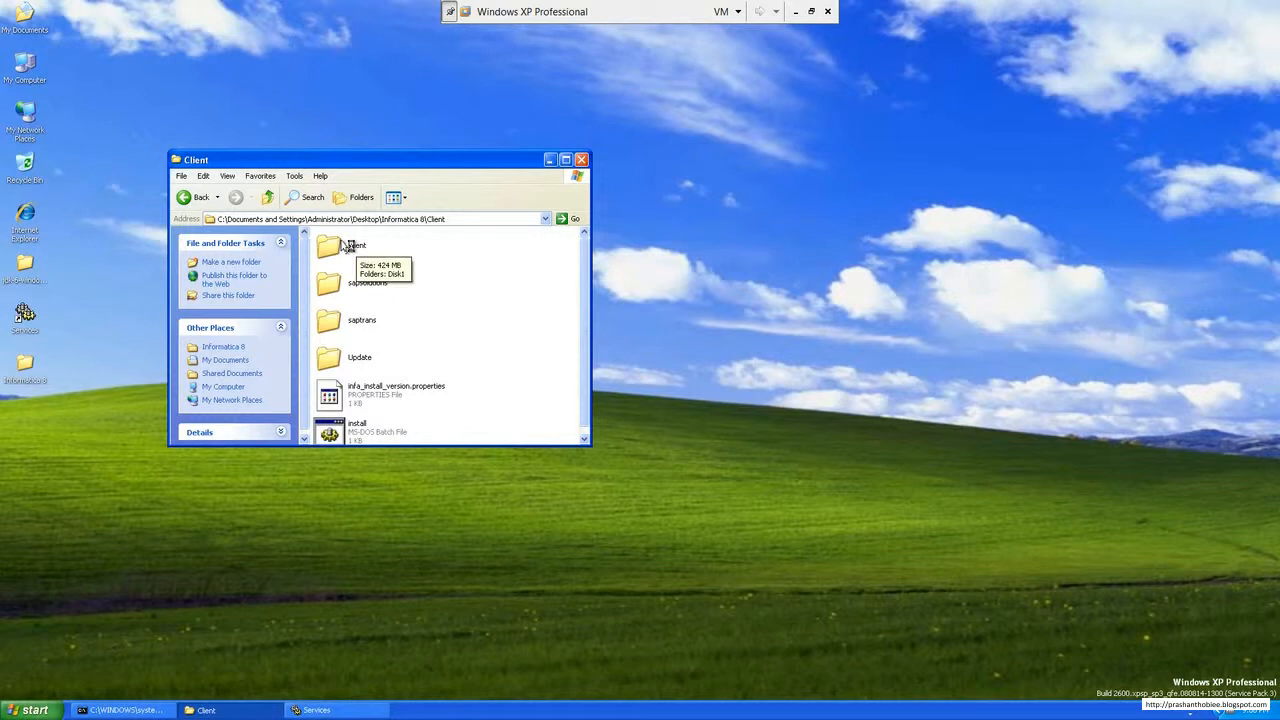
pyautogui.click(565, 159)
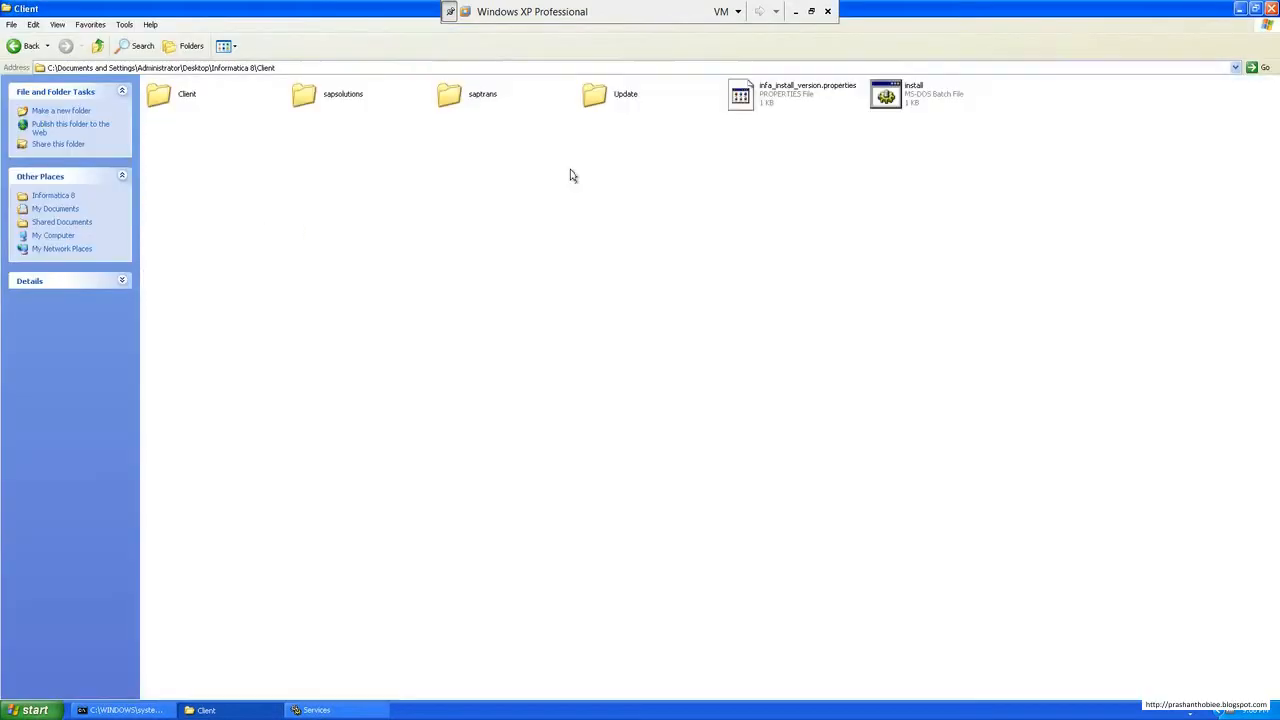
pyautogui.click(1257, 9)
pyautogui.doubleClick(380, 436)
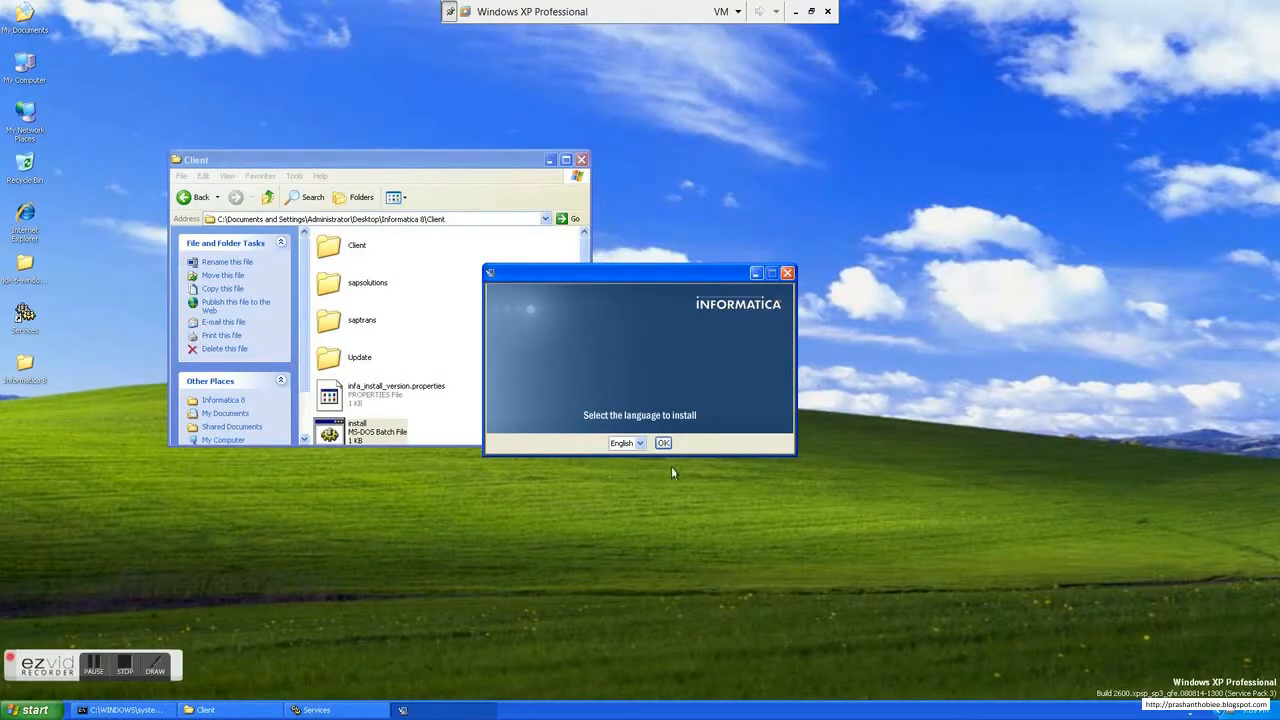
pyautogui.click(667, 445)
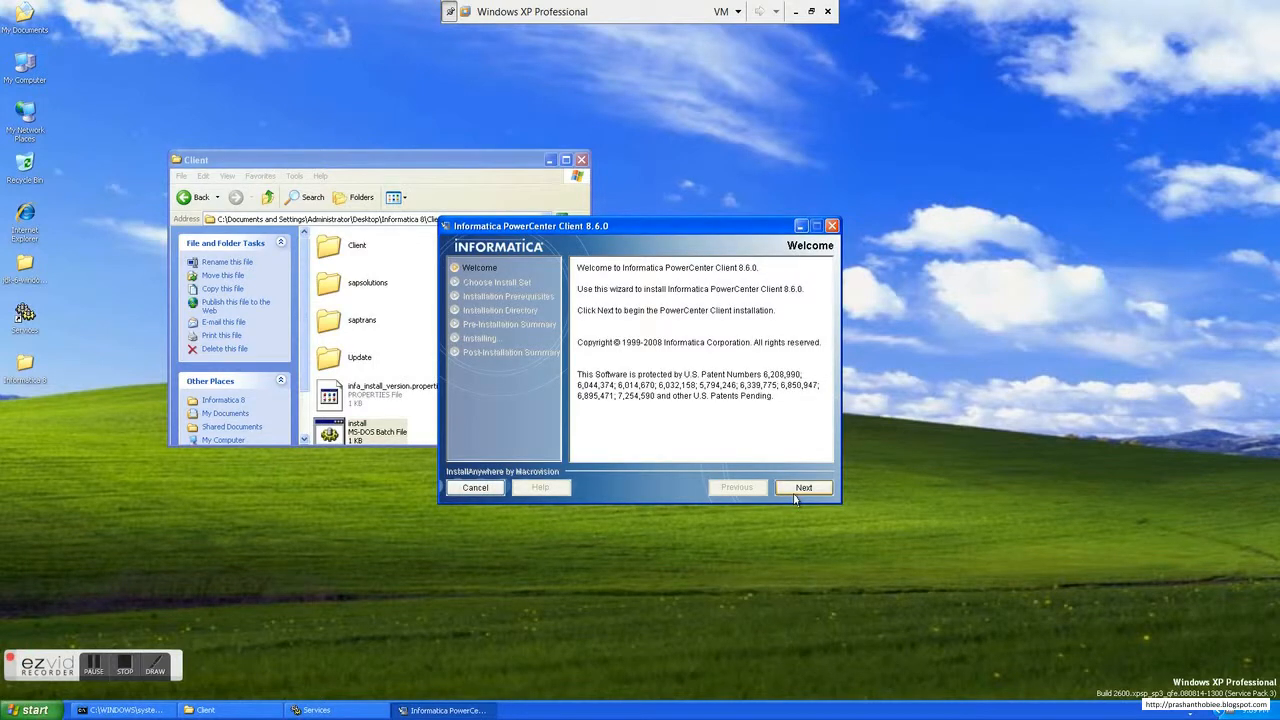
# Step: Choose to install PowerCenter Client 8.6.0 and review the operating system and disk space prerequisites
pyautogui.click(795, 495)
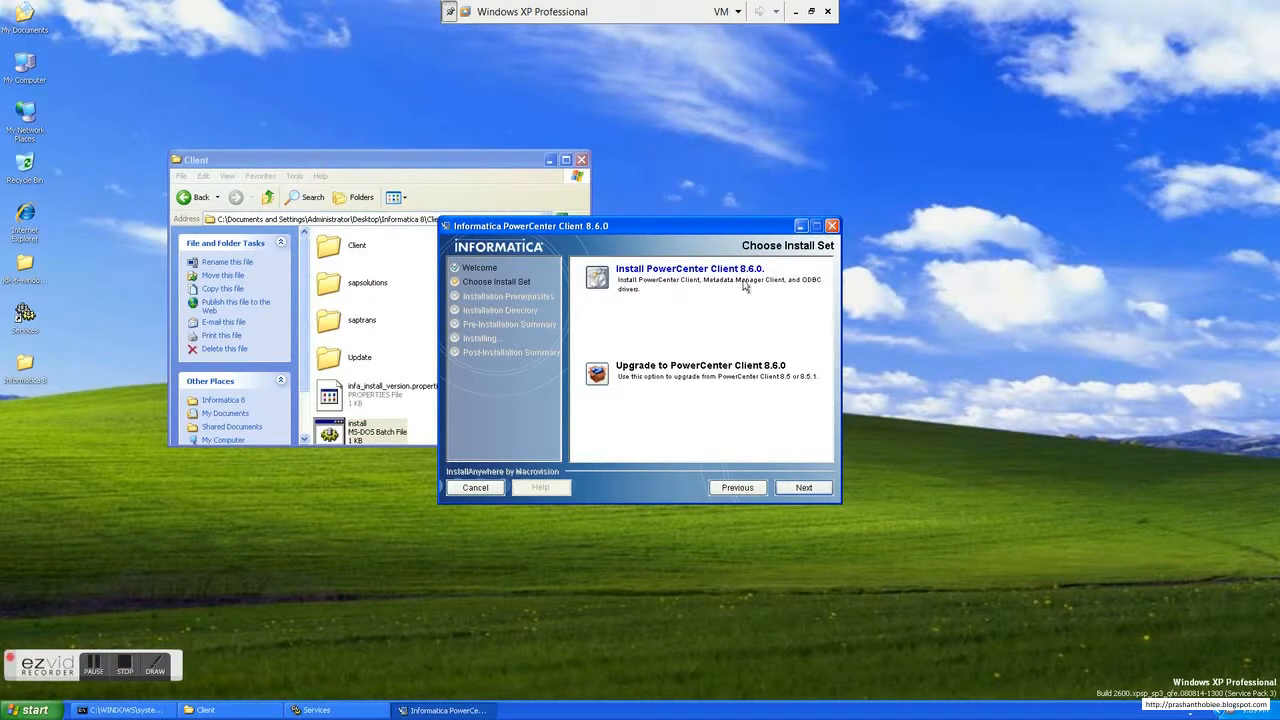
pyautogui.click(803, 494)
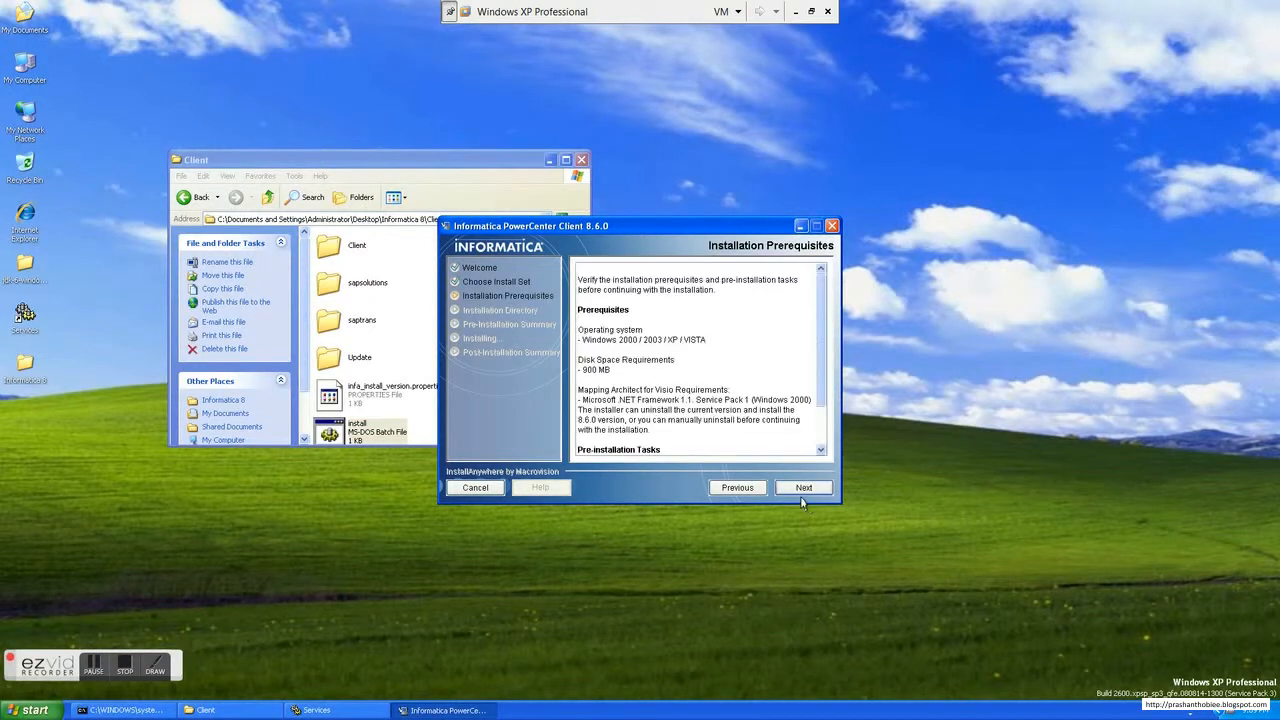
pyautogui.scroll(-2, 835, 375)
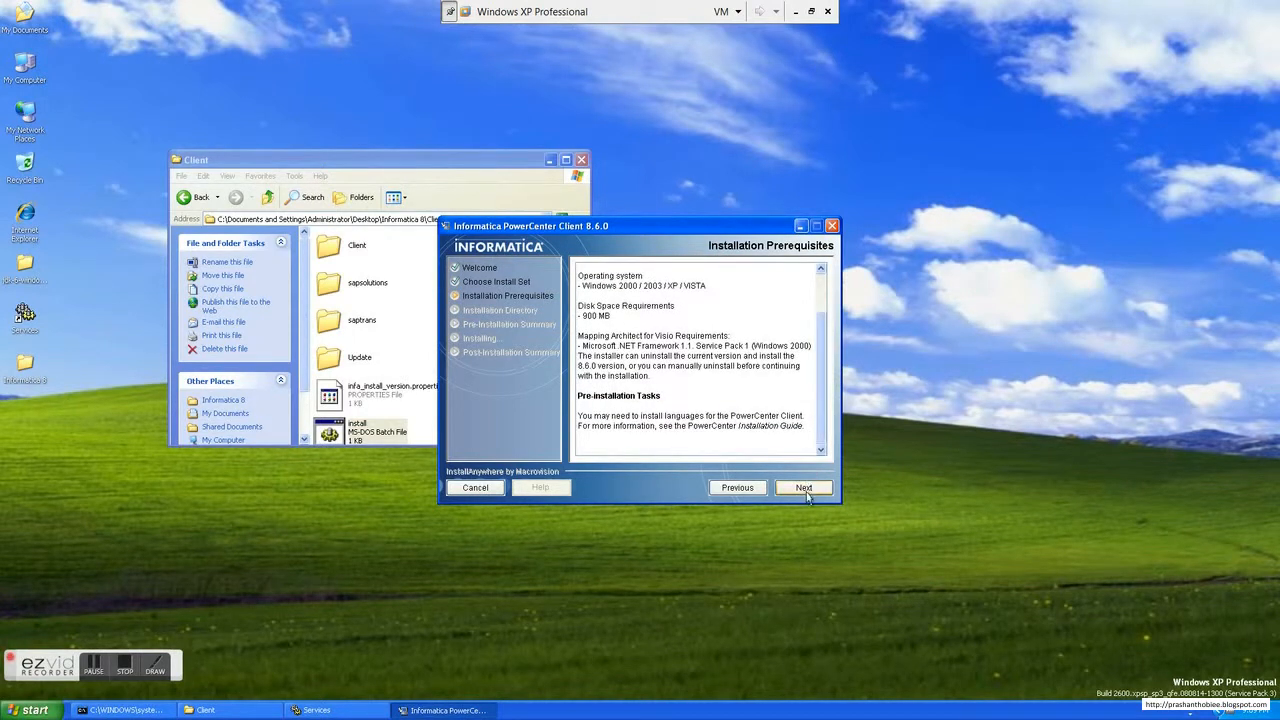
pyautogui.moveTo(612, 331); pyautogui.dragTo(582, 322)
pyautogui.moveTo(708, 288); pyautogui.dragTo(583, 290)
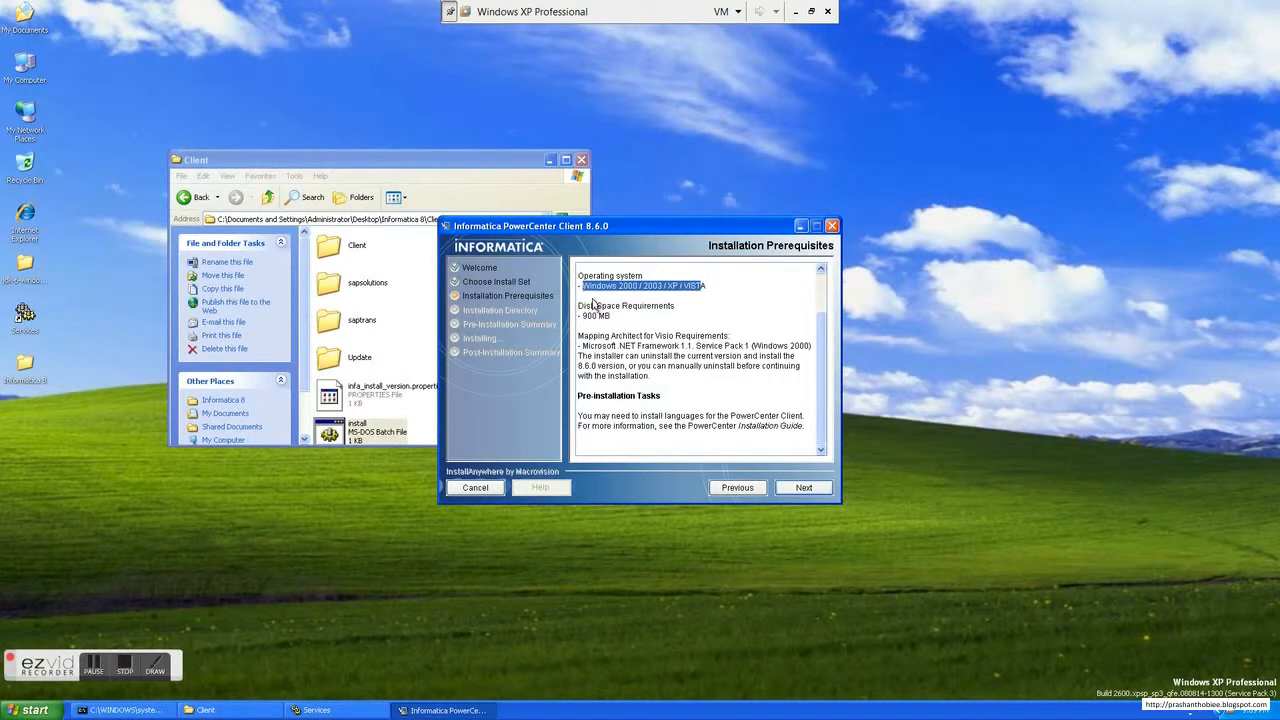
# Step: Keep C:\Informatica\PowerCenter8.6.0 as the client's installation directory and start the installation from the pre-installation summary
pyautogui.click(810, 490)
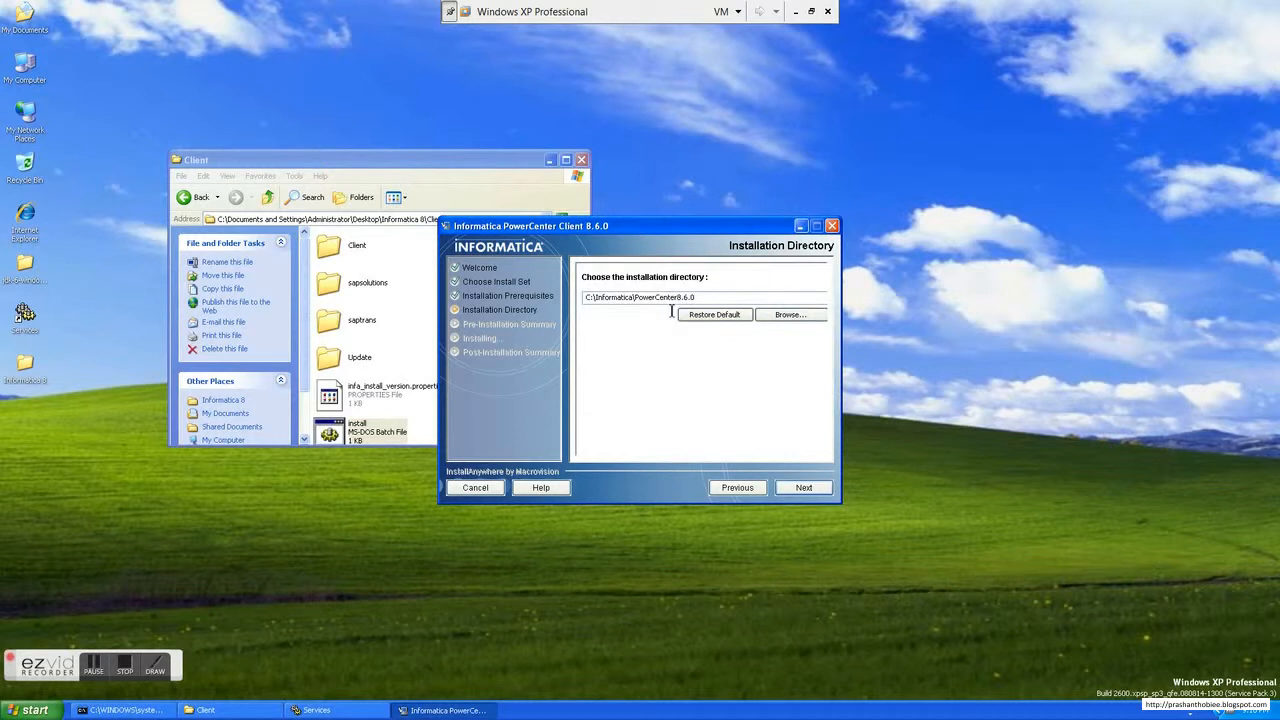
pyautogui.moveTo(708, 306); pyautogui.dragTo(636, 314)
pyautogui.click(815, 489)
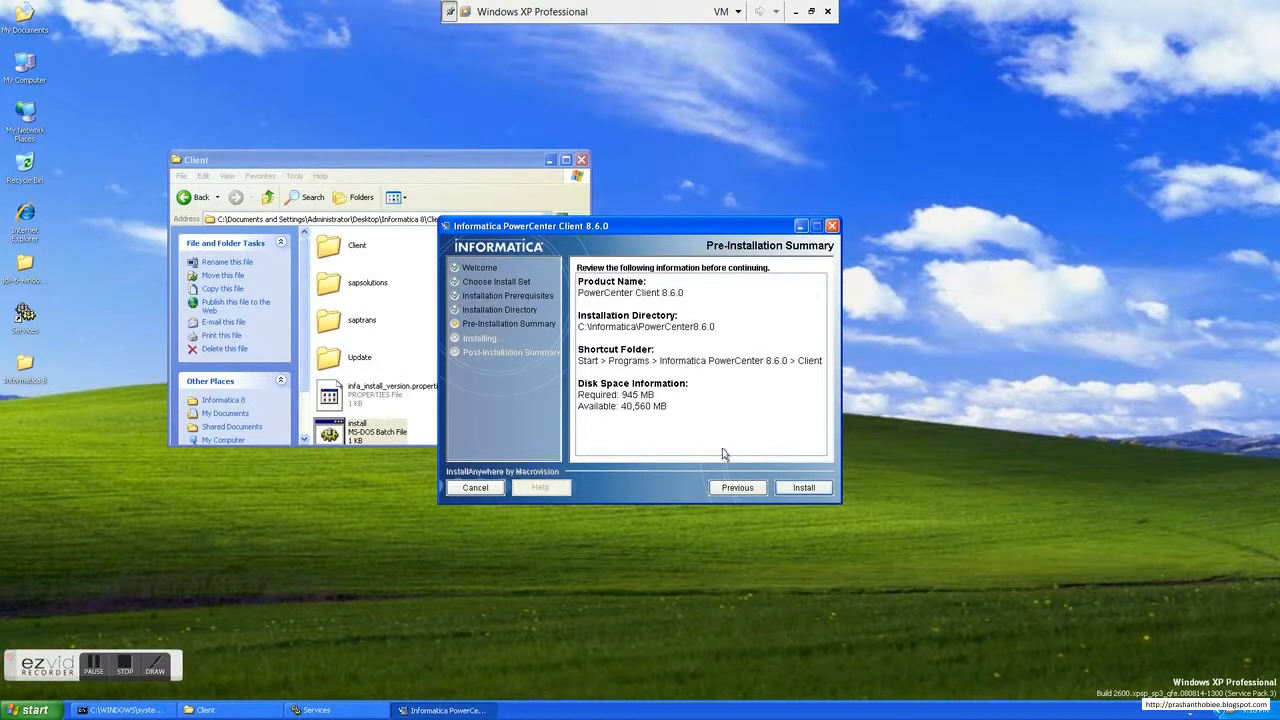
pyautogui.click(797, 488)
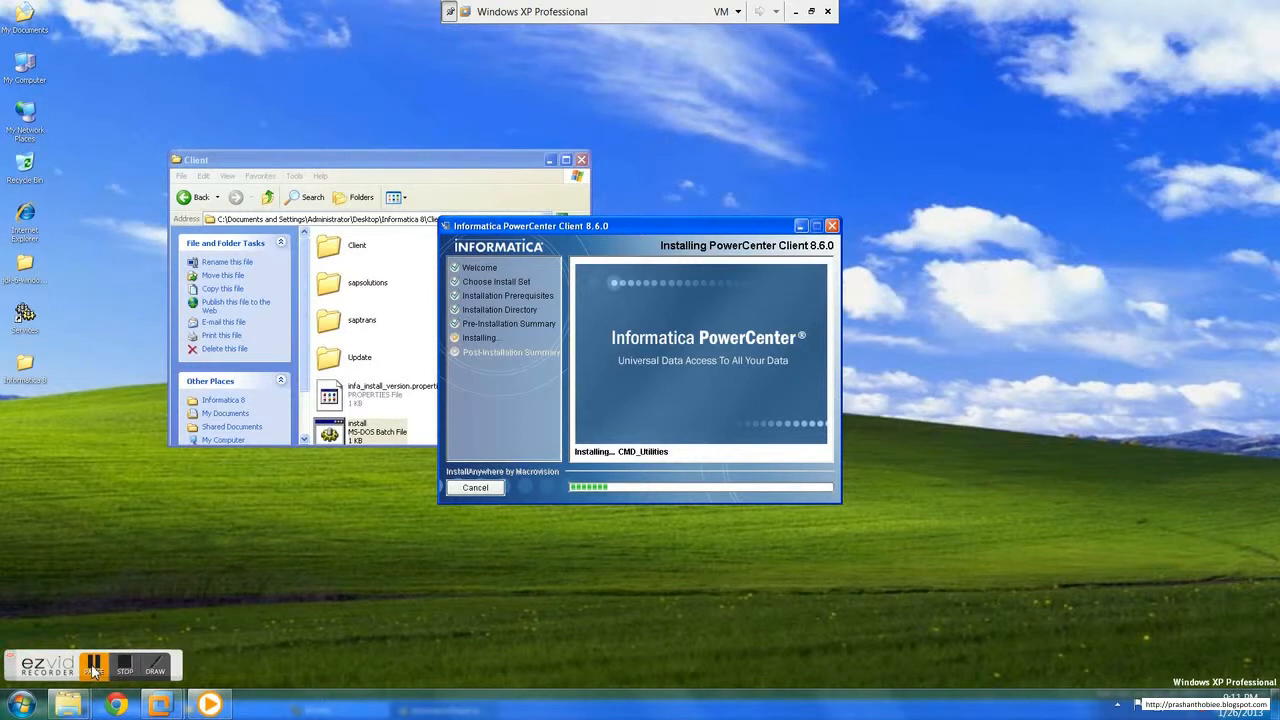
pyautogui.moveTo(93, 670); pyautogui.dragTo(1163, 673)
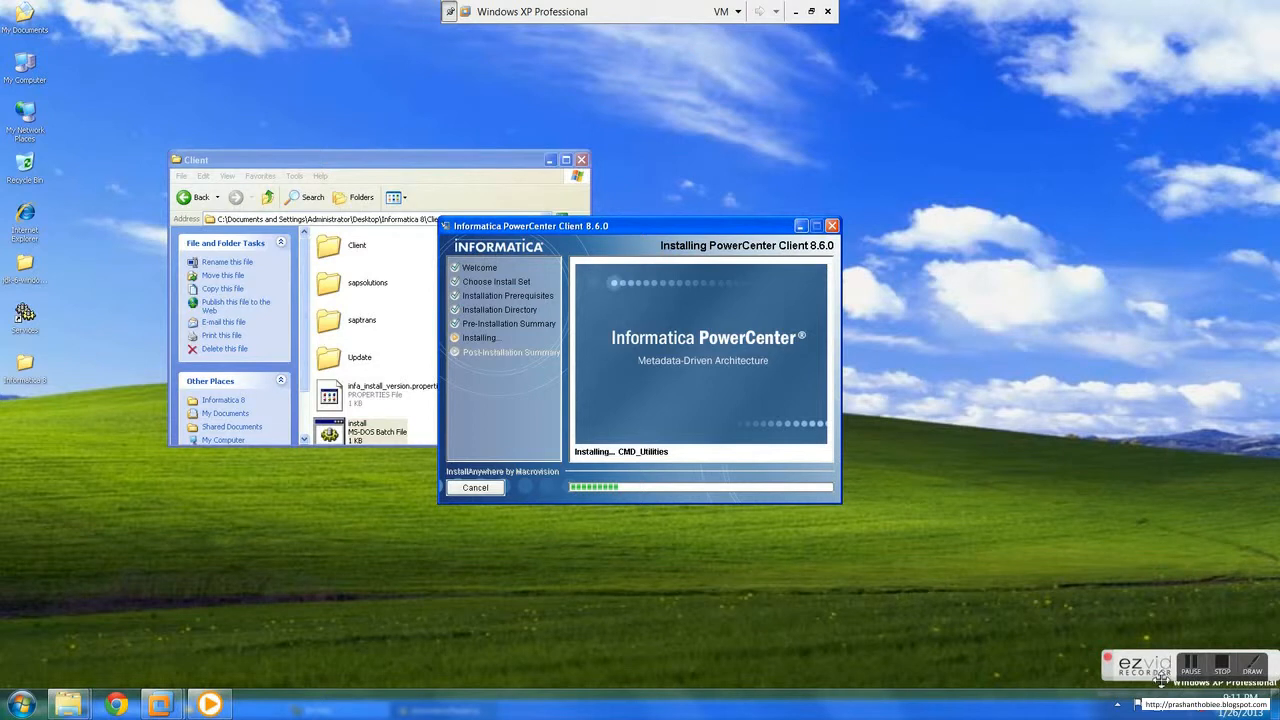
pyautogui.click(1190, 668)
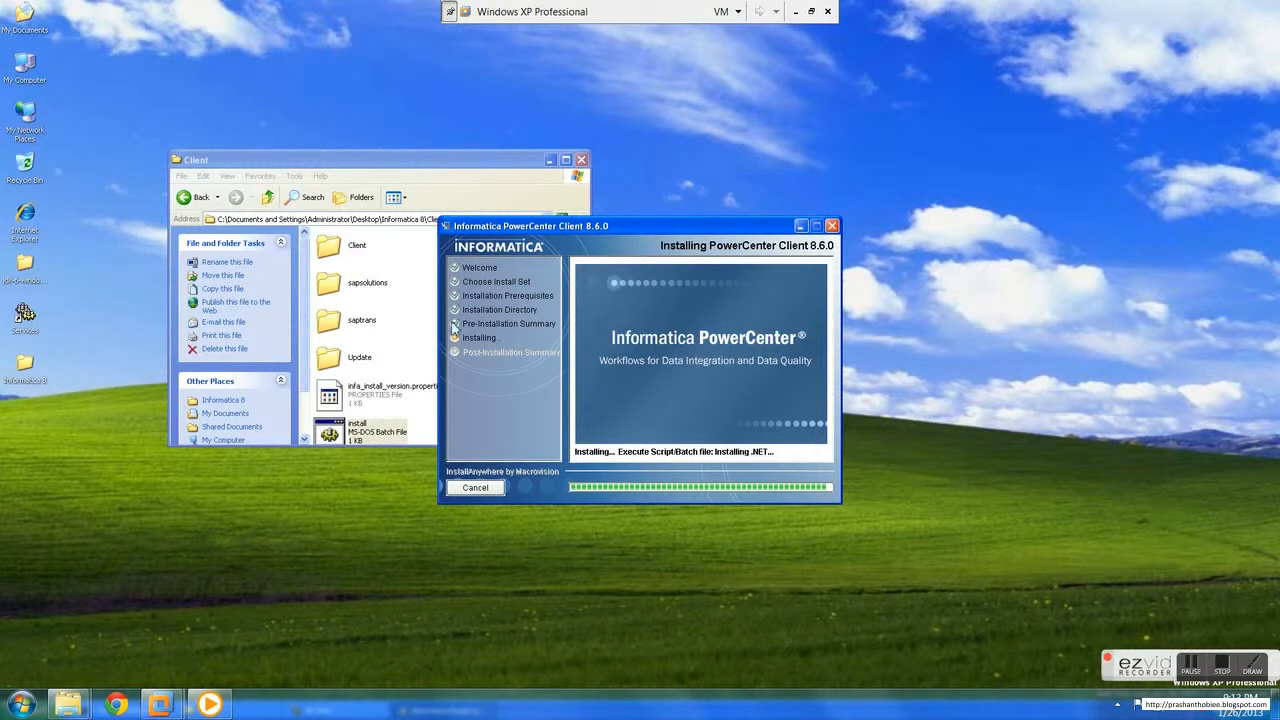
# Step: Close the Client folder window behind the running PowerCenter Client installer
pyautogui.click(584, 163)
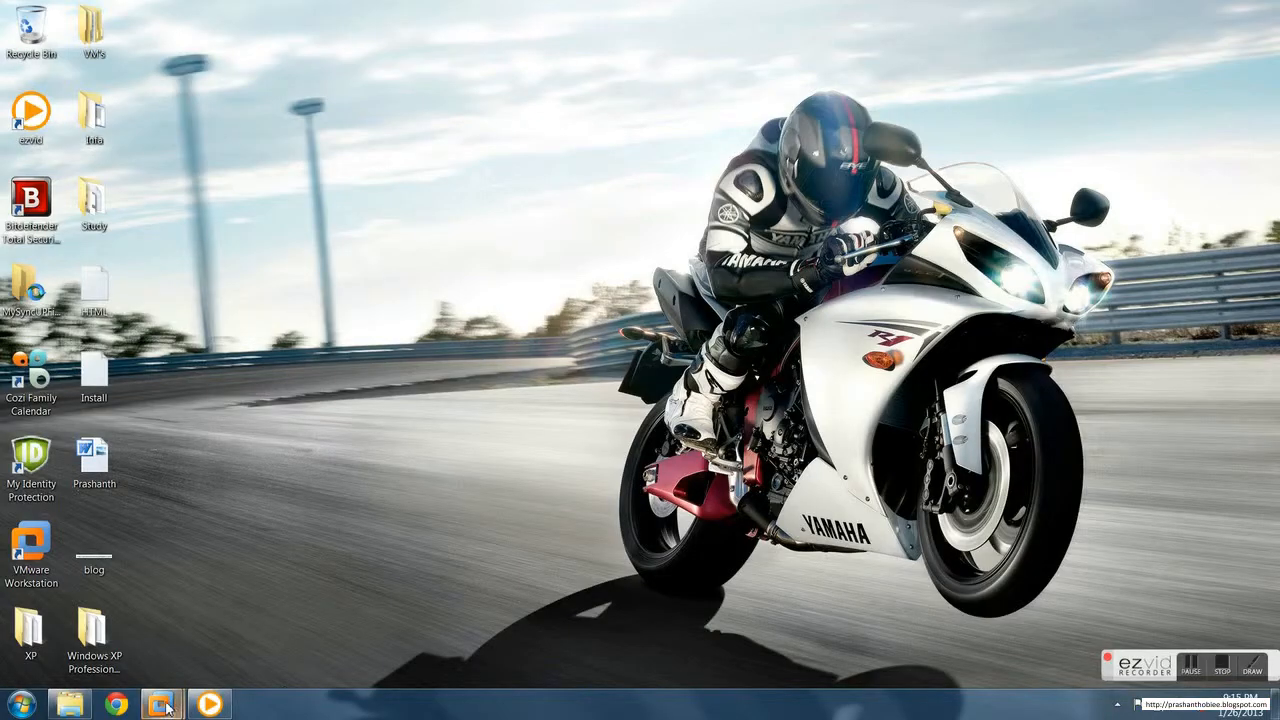
pyautogui.moveTo(166, 707)
pyautogui.click(330, 635)
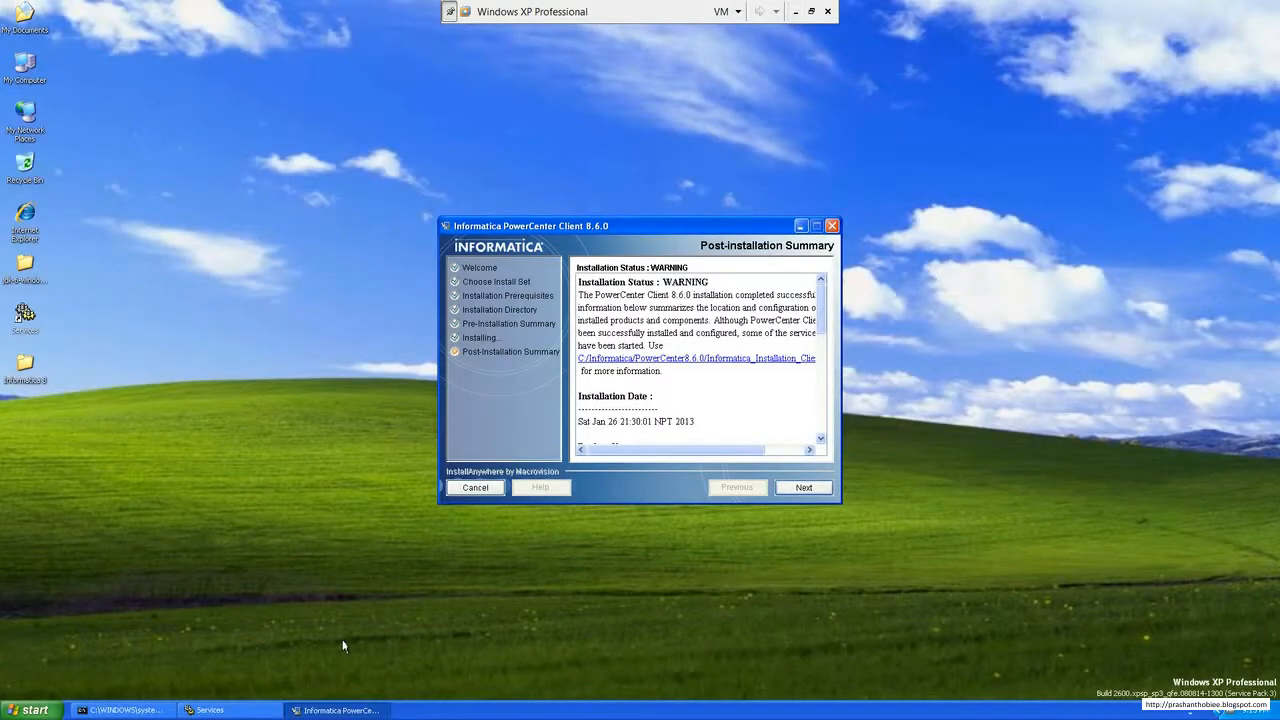
# Step: Review the status, components, directory and log location in the post-installation summary, and finish the client installer without launching any applications
pyautogui.moveTo(820, 331); pyautogui.dragTo(823, 373)
pyautogui.moveTo(613, 392); pyautogui.dragTo(574, 390)
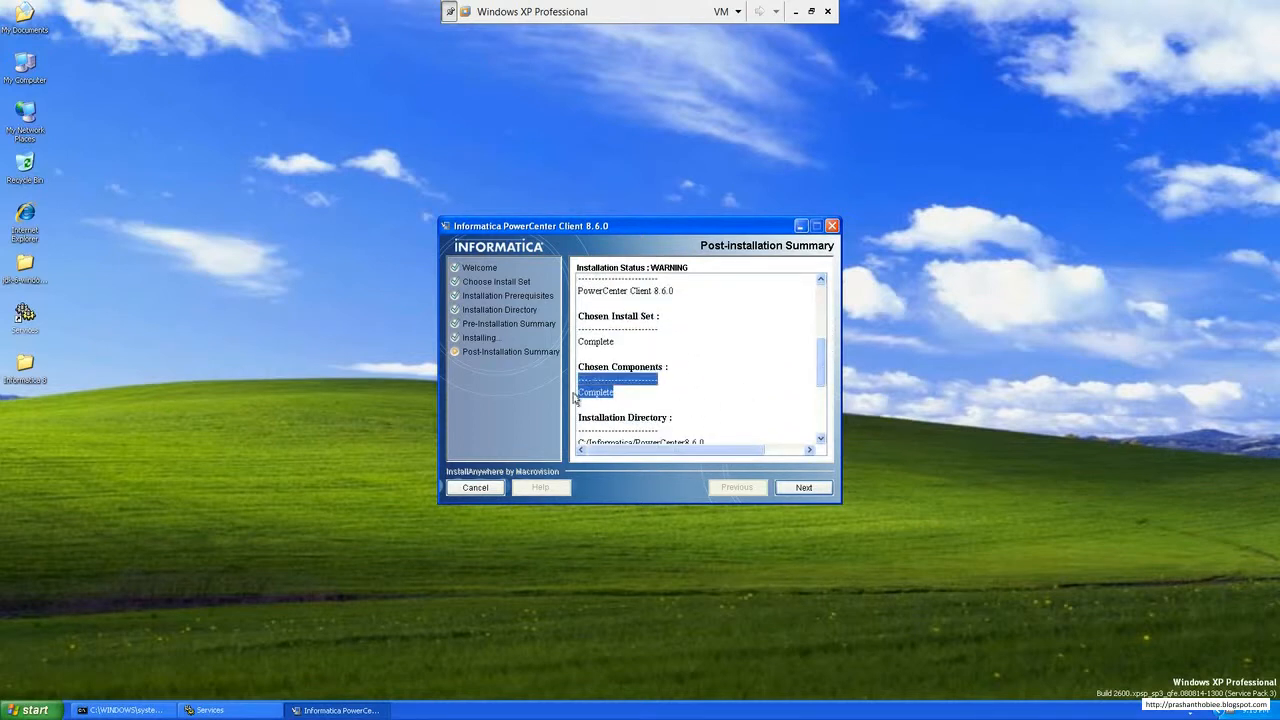
pyautogui.scroll(-5, 848, 350)
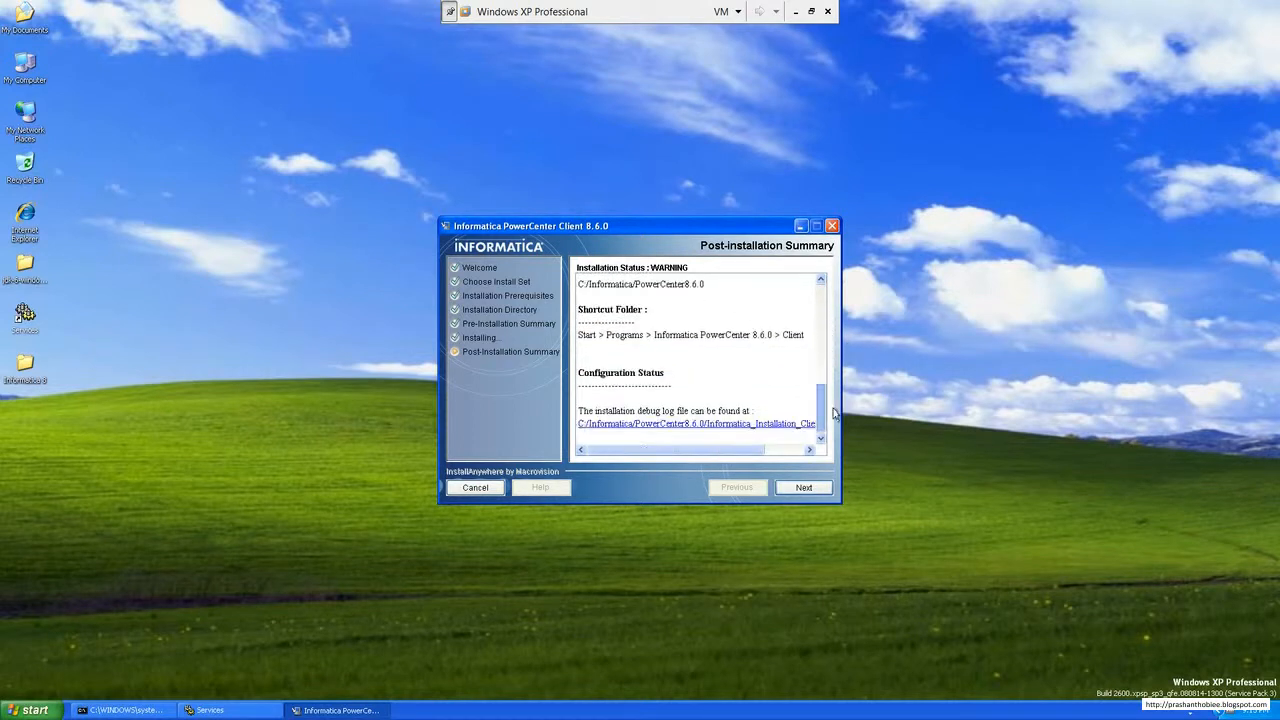
pyautogui.moveTo(754, 452); pyautogui.dragTo(810, 300)
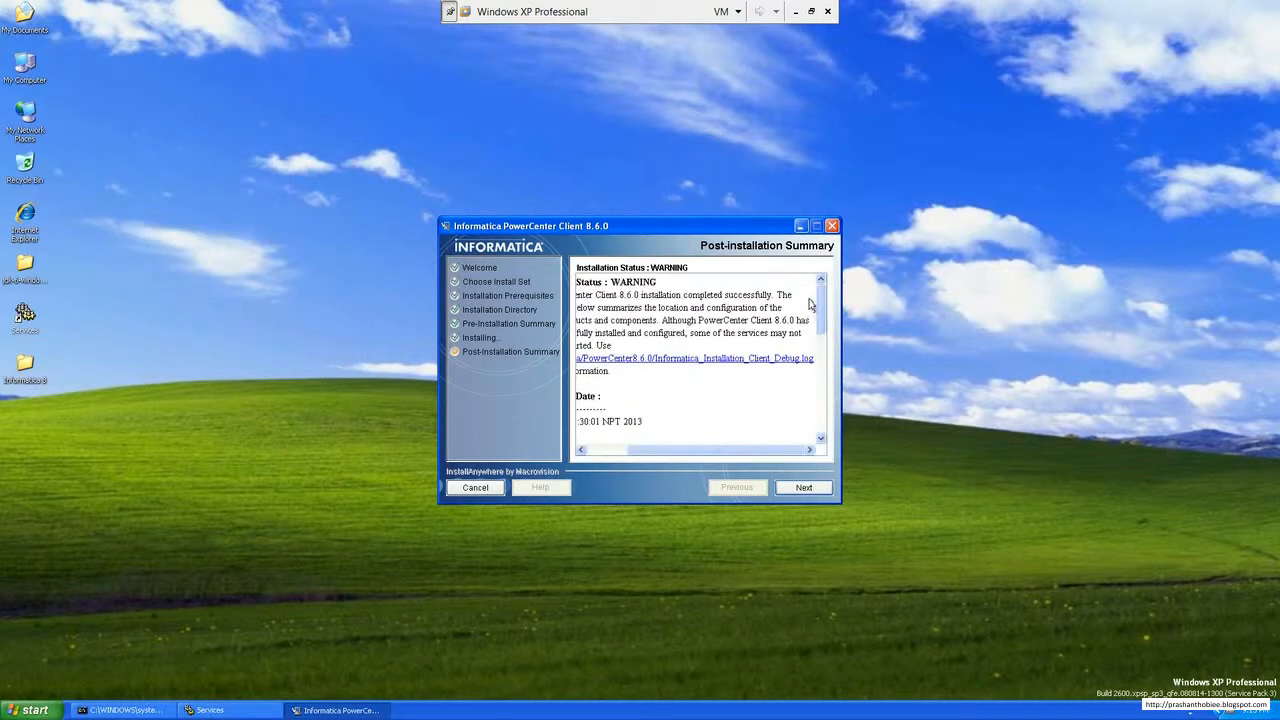
pyautogui.moveTo(736, 453); pyautogui.dragTo(626, 446)
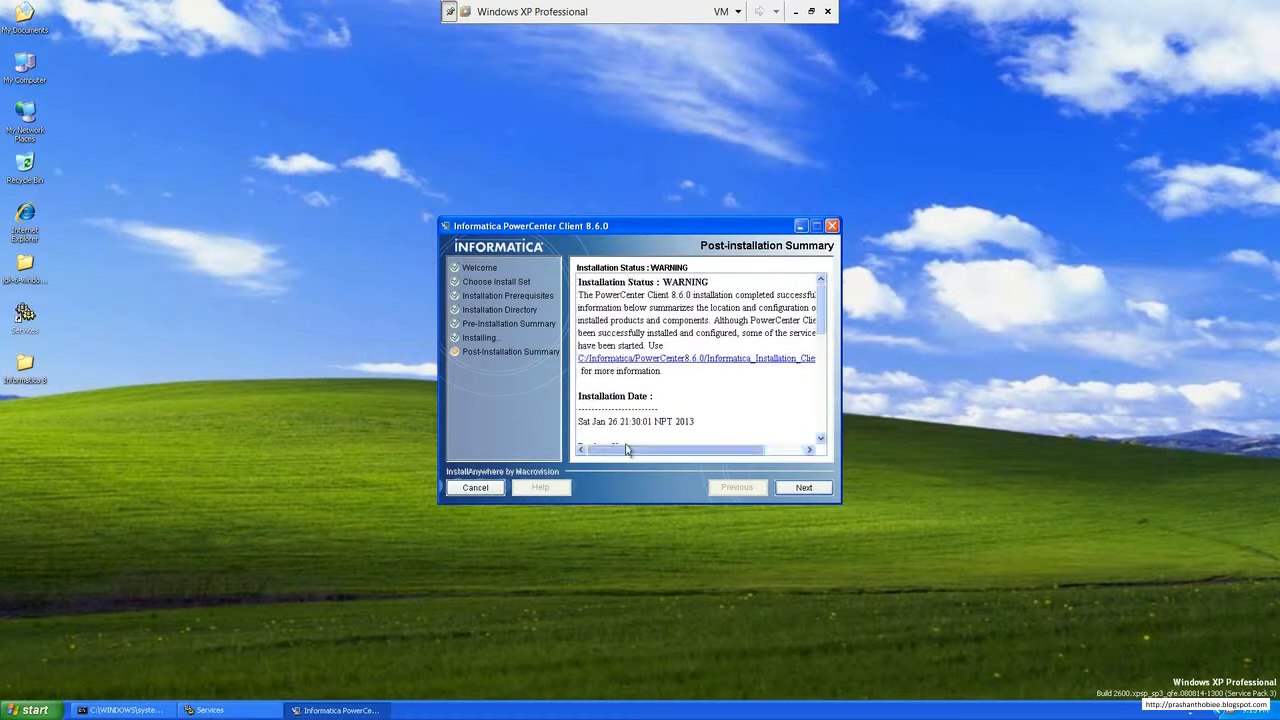
pyautogui.click(803, 490)
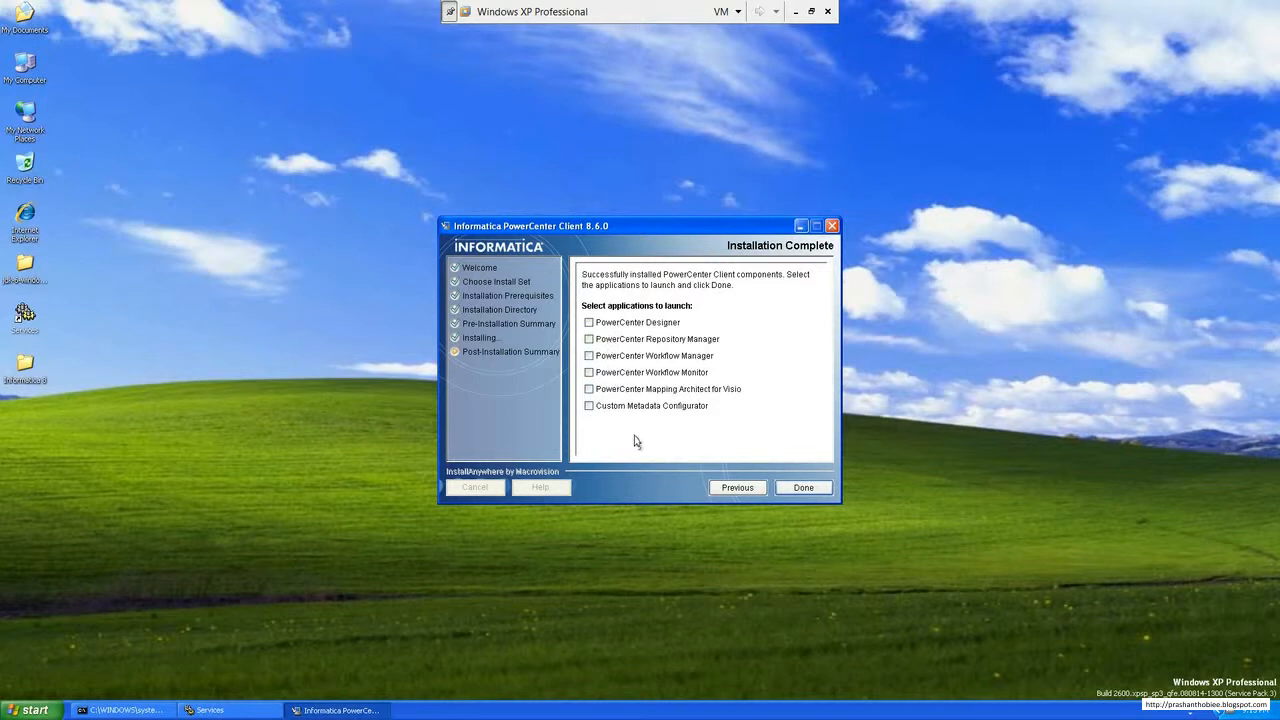
pyautogui.click(801, 489)
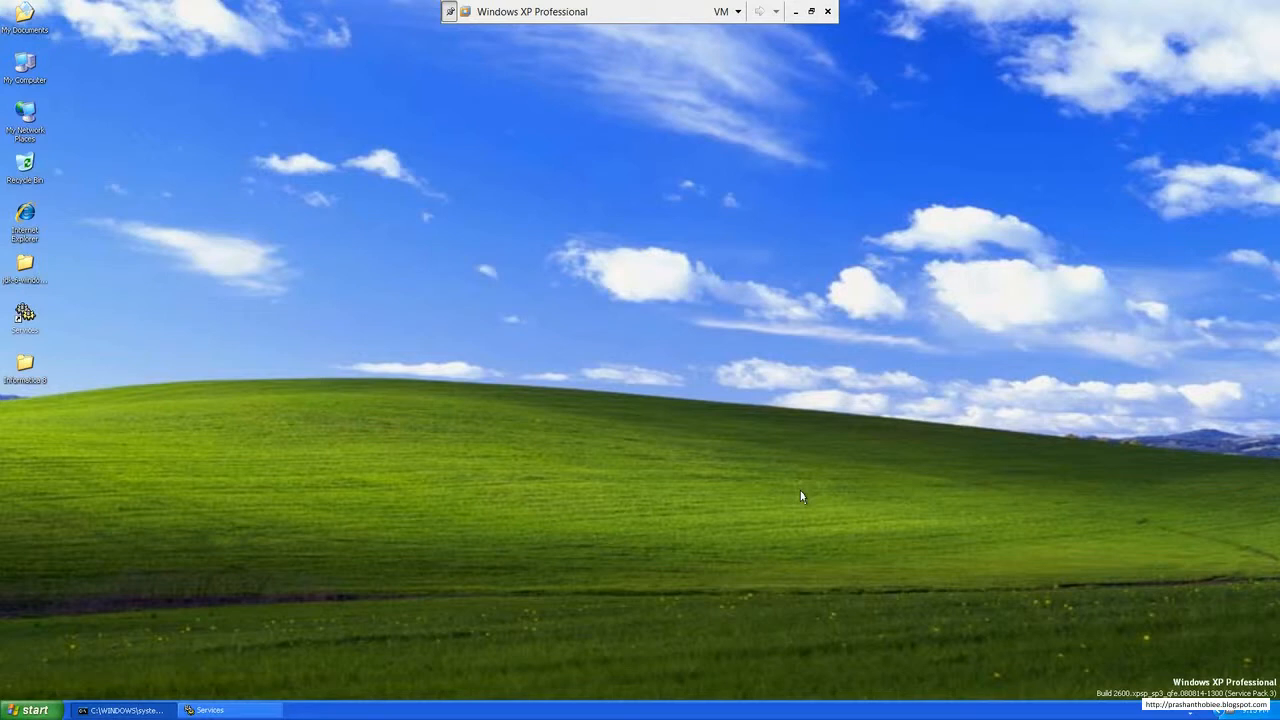
# Step: Minimize the Windows XP Professional virtual machine to return to the host desktop
pyautogui.click(796, 12)
pyautogui.click(1221, 668)
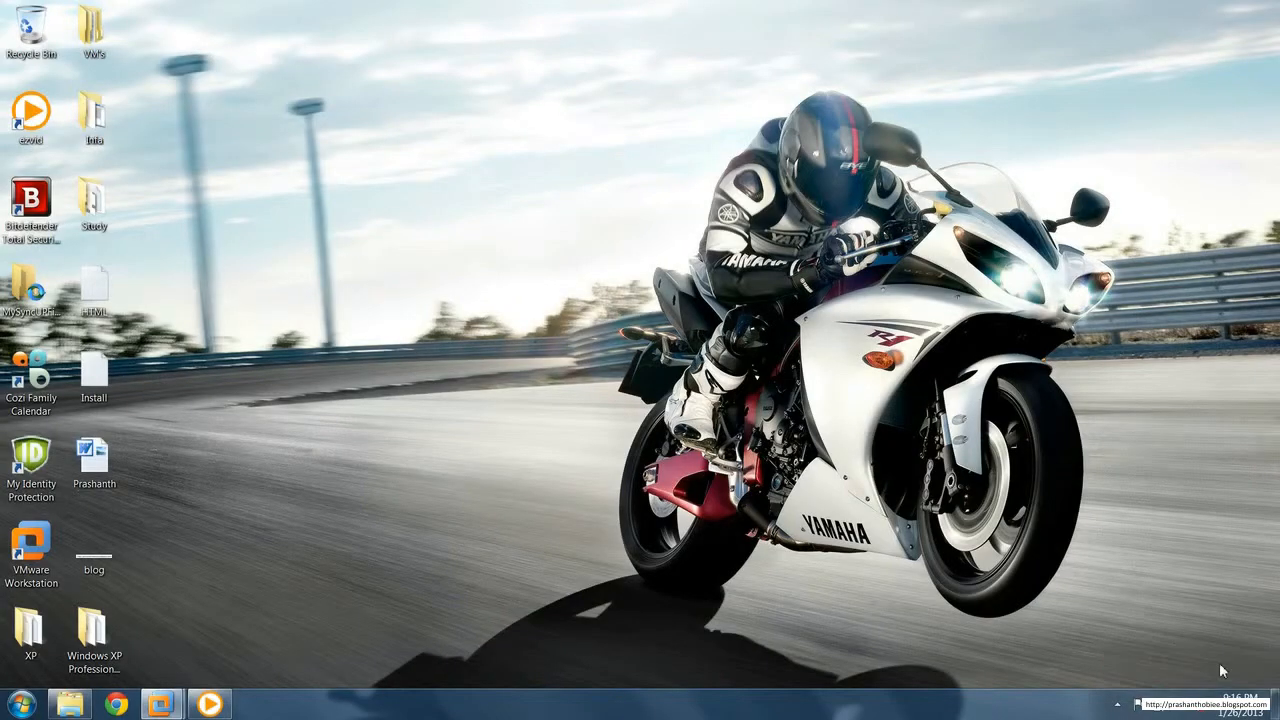